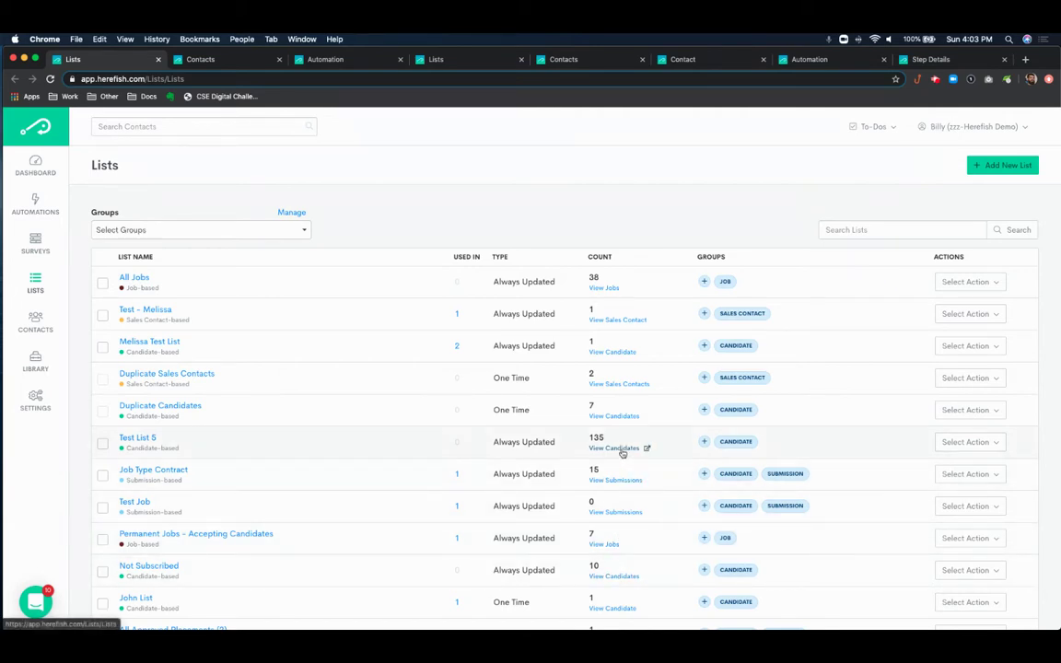
Step: Open the 135 Test List 5 candidates in Contacts and scroll through them
left_click(616, 448)
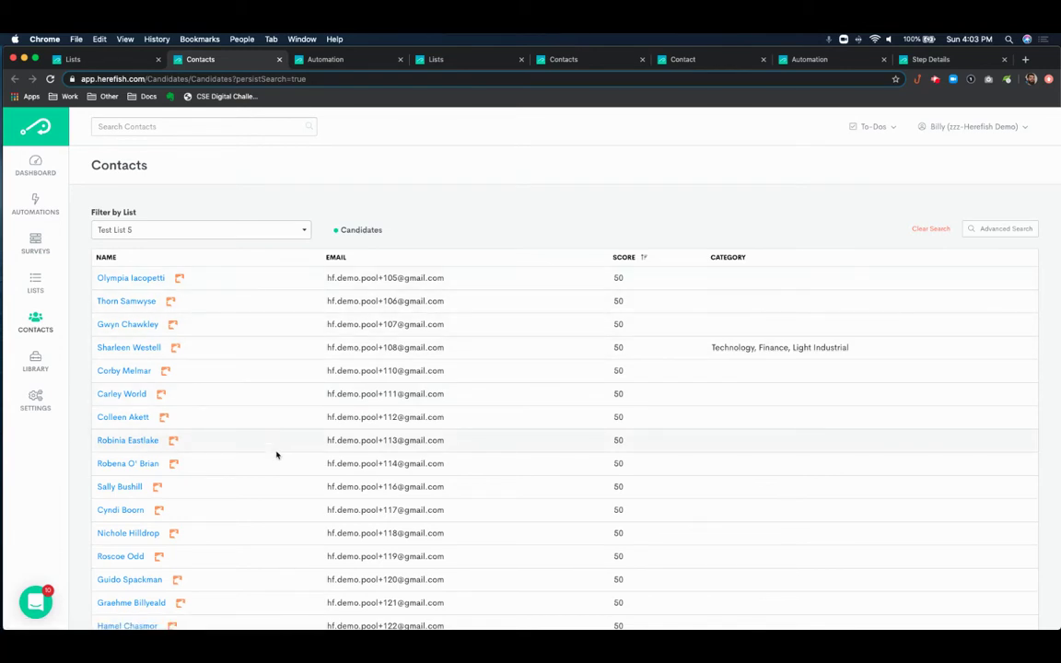
scroll(276, 454, "down", 15)
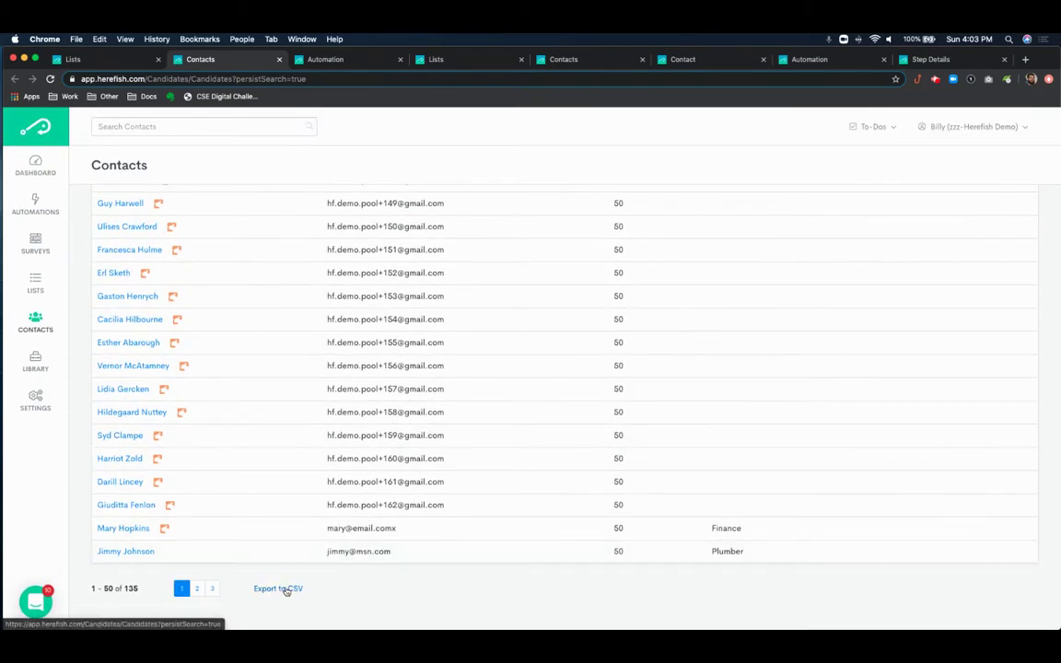
scroll(270, 474, "up", 15)
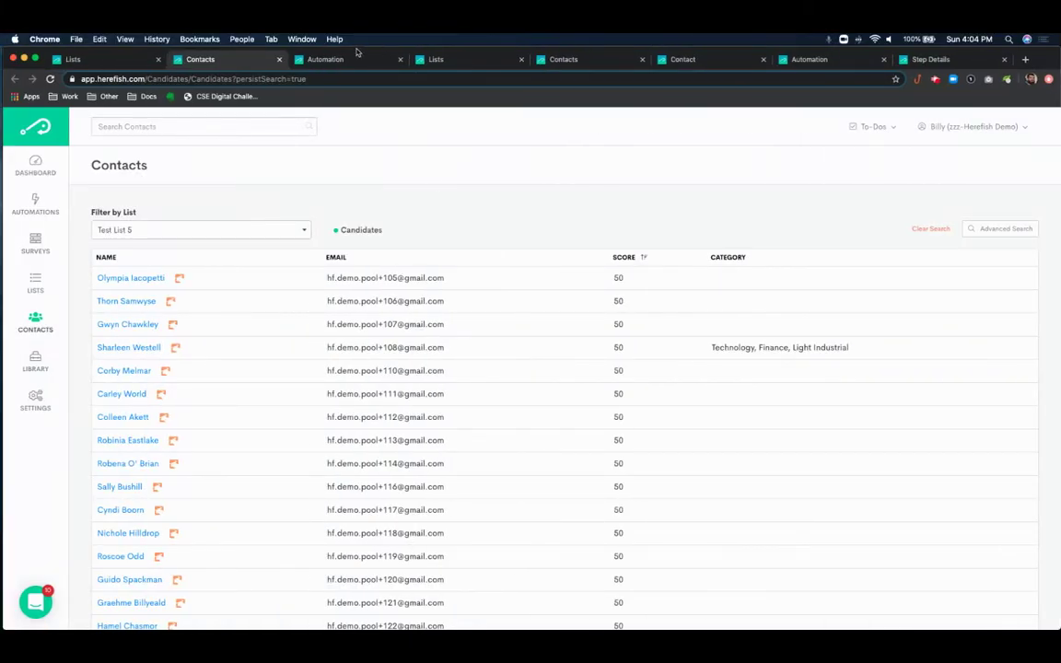
left_click(380, 277)
left_click_drag(379, 277, 399, 324)
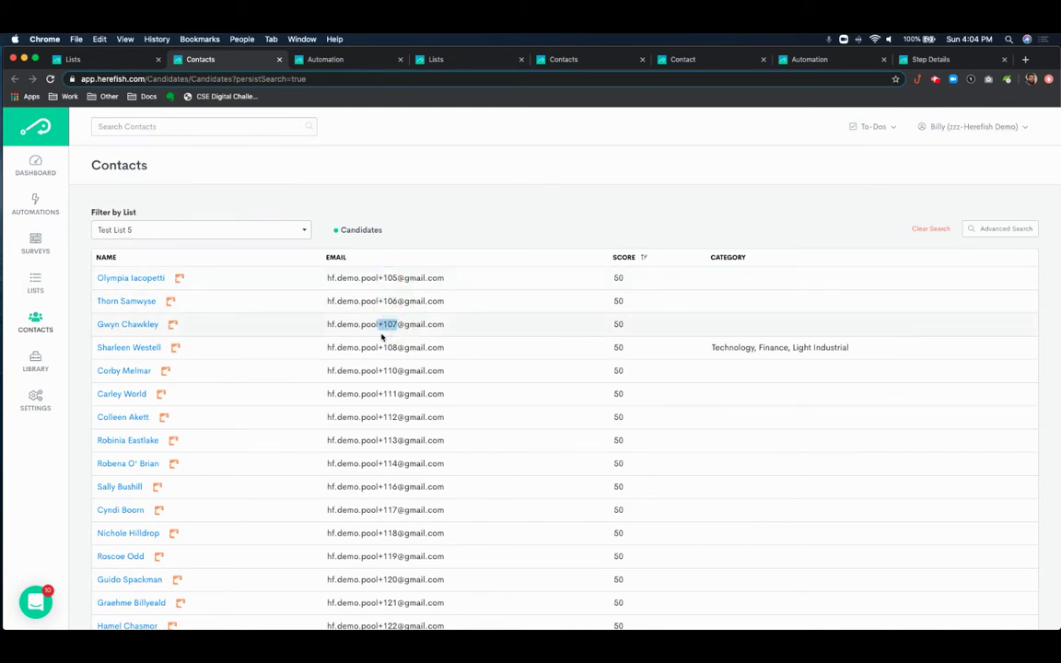
left_click(369, 279)
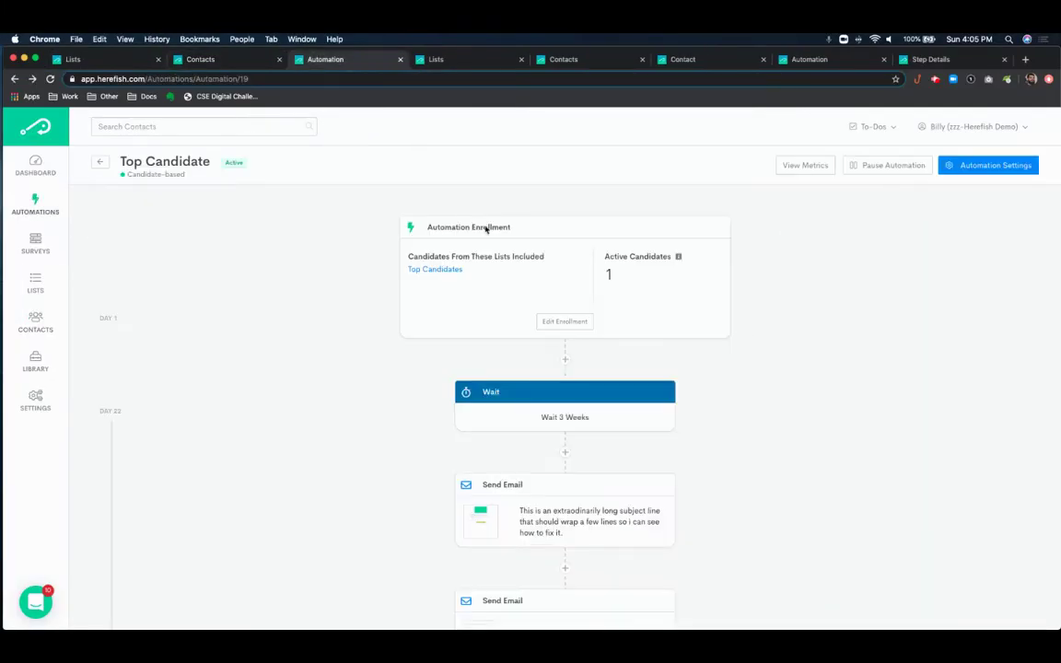
Step: Open the Touching Base email's test-send panel, view the candidate field, and cancel without sending
scroll(594, 521, "down", 3)
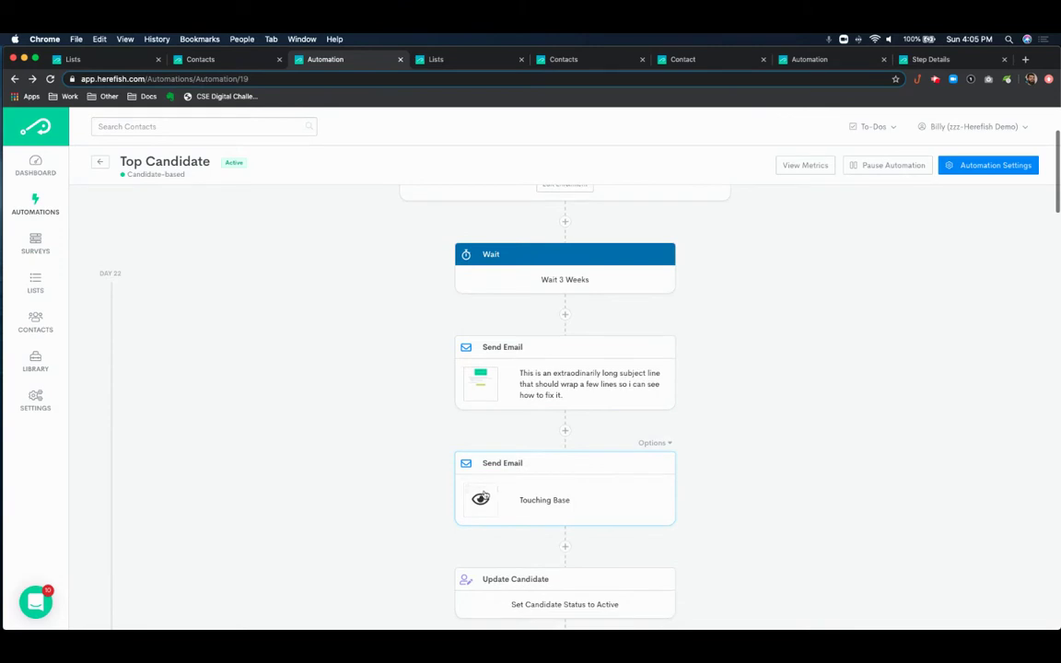
mouse_move(481, 497)
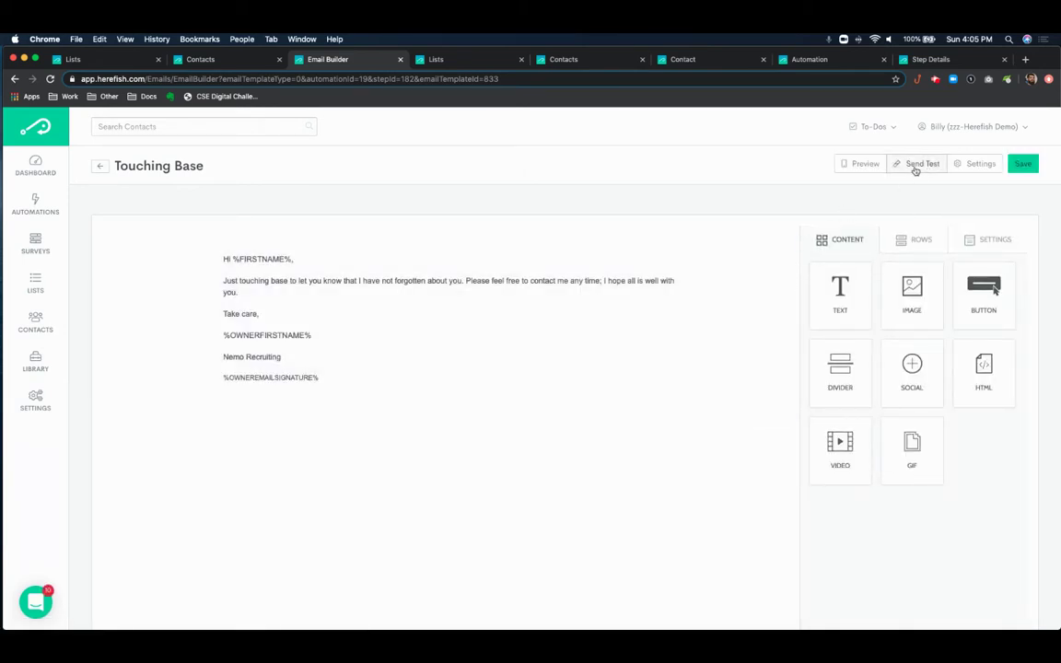
left_click(916, 166)
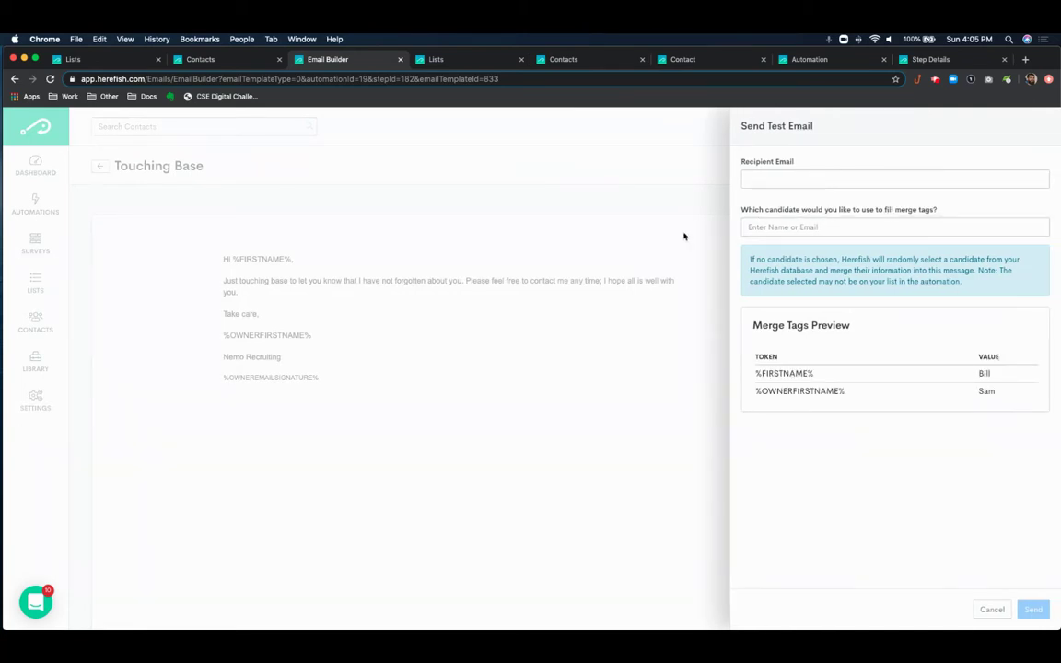
left_click(818, 231)
left_click(989, 612)
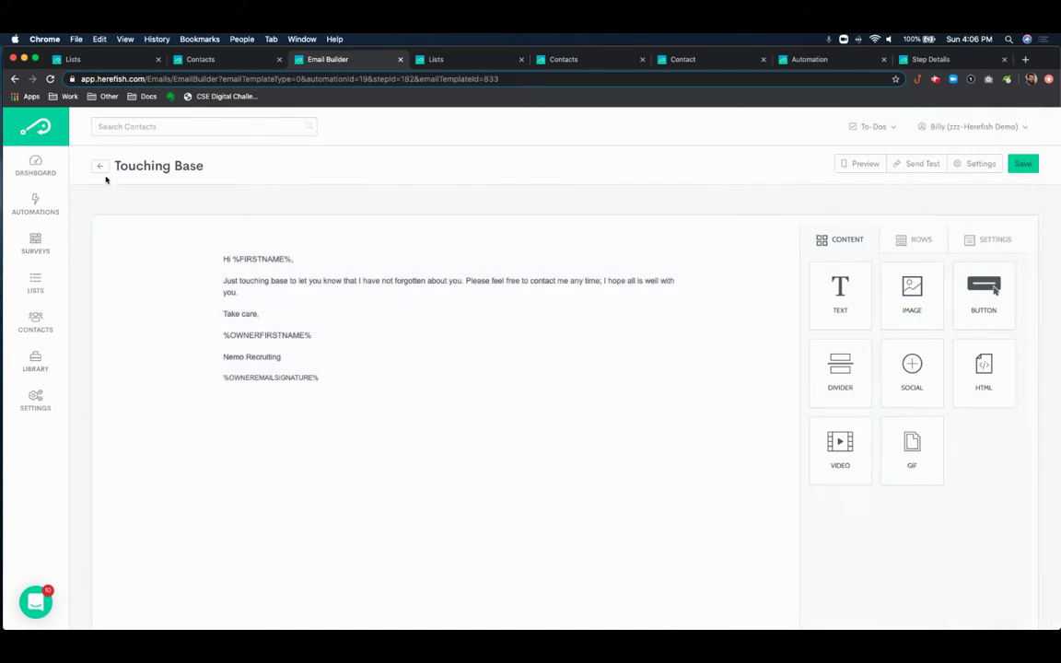
Step: Inspect the Send Text step's message and its test panel without sending, then return
left_click(102, 169)
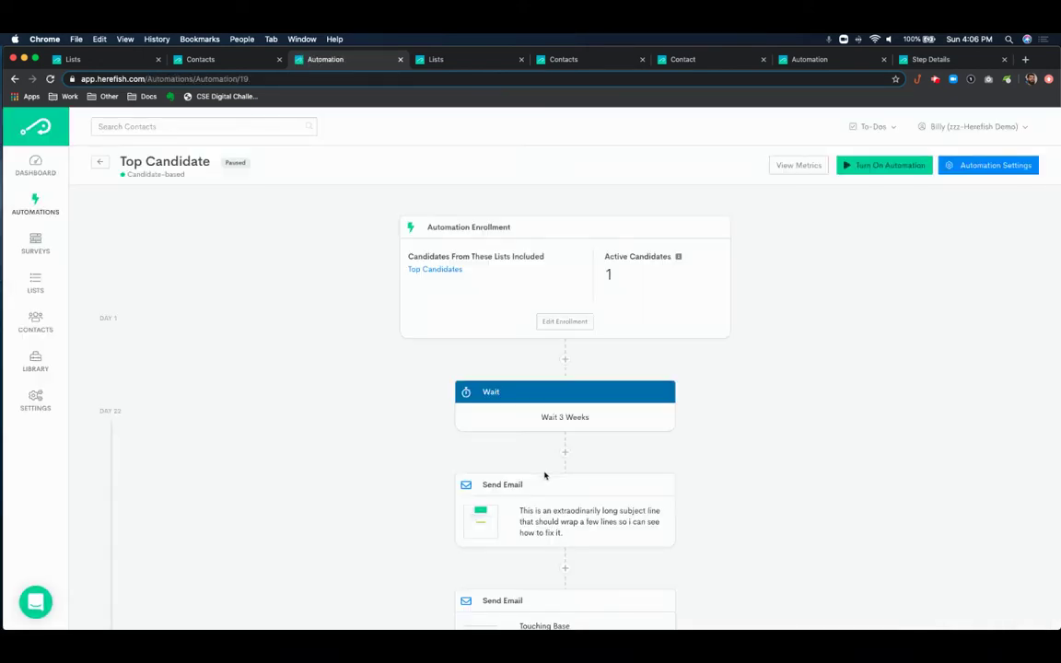
scroll(545, 479, "down", 3)
scroll(544, 486, "down", 10)
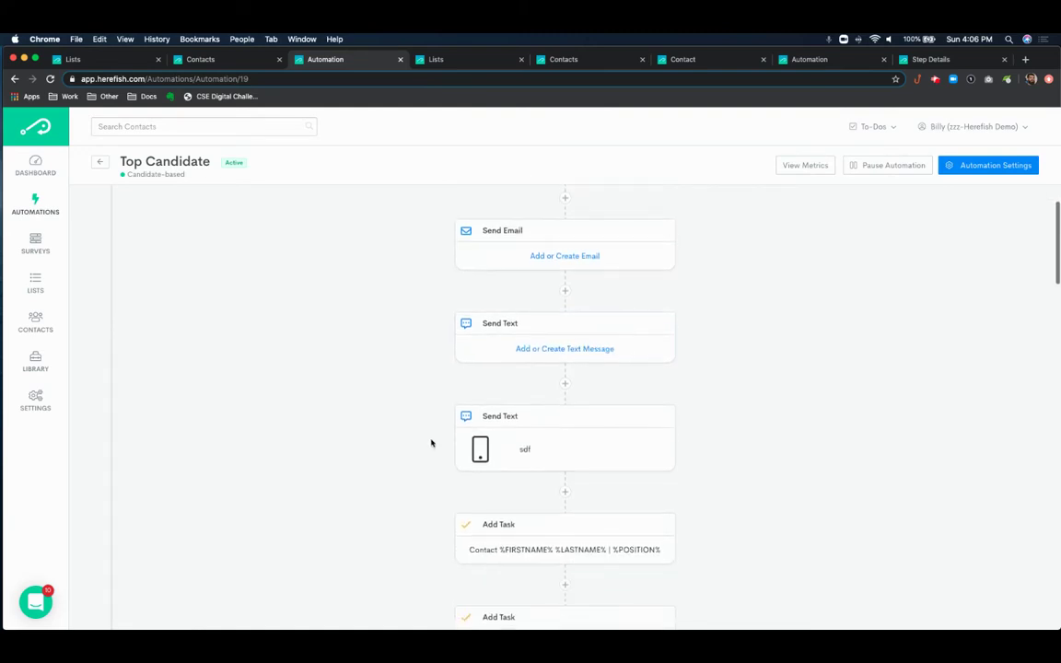
left_click(480, 449)
left_click(327, 476)
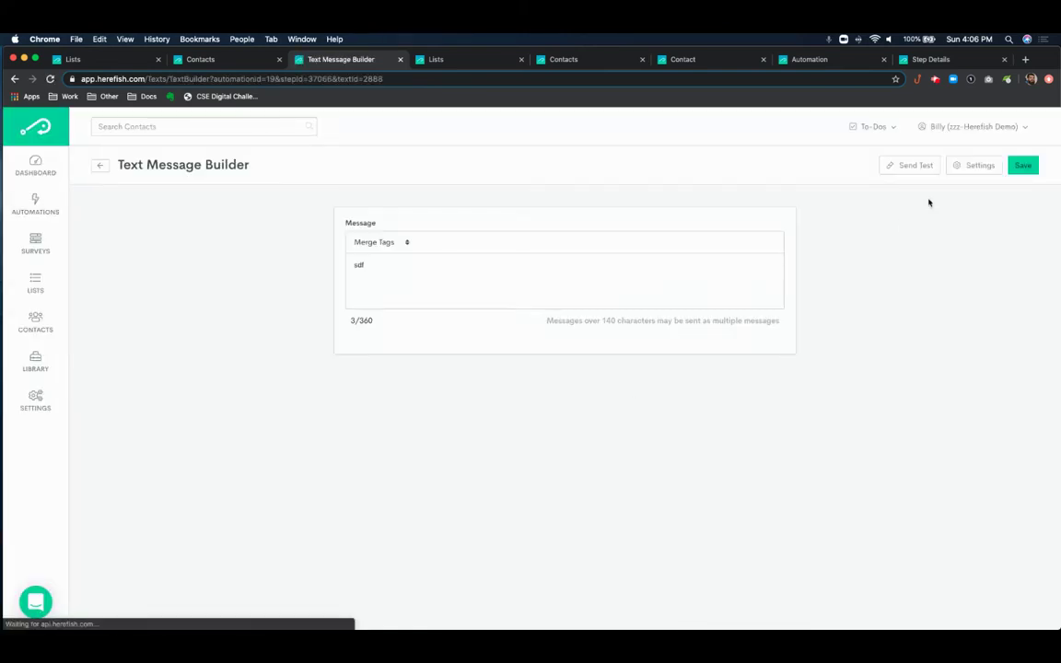
left_click(916, 168)
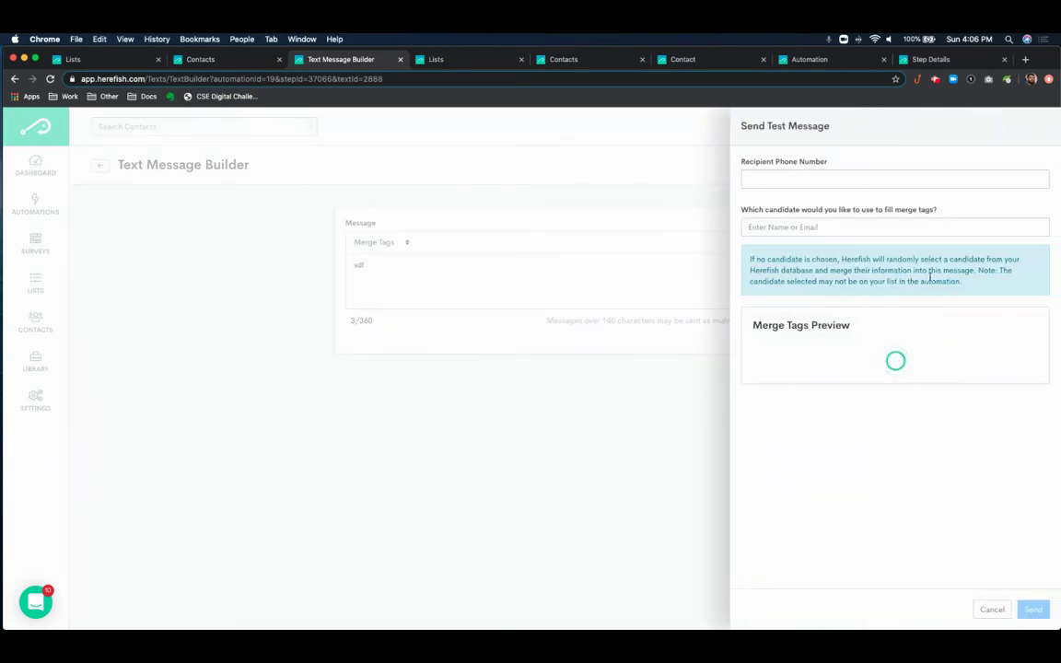
left_click(992, 609)
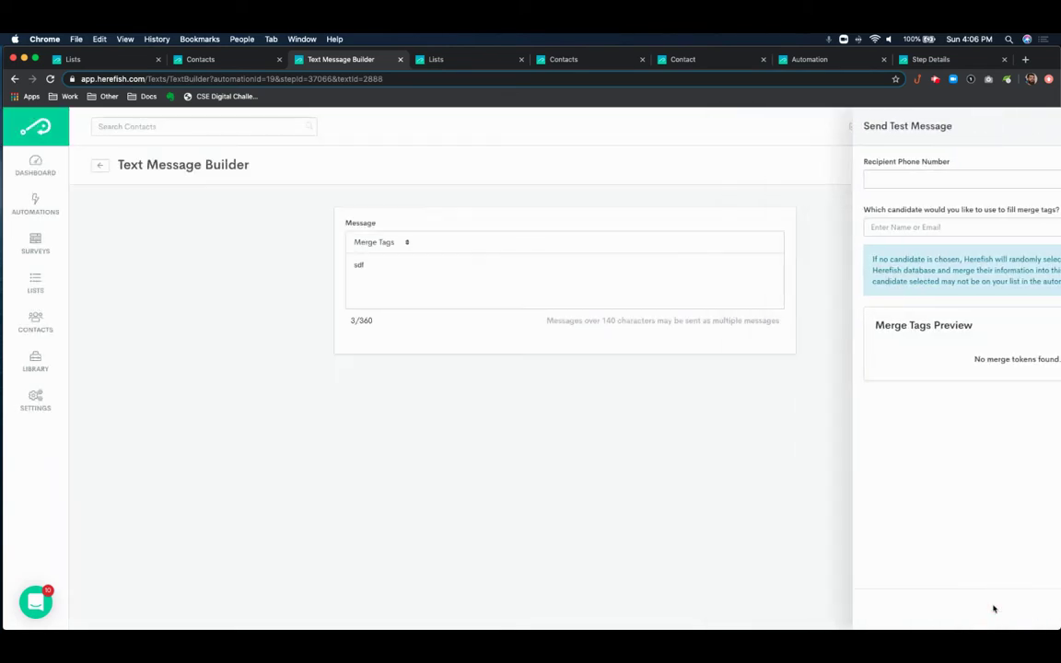
left_click(101, 166)
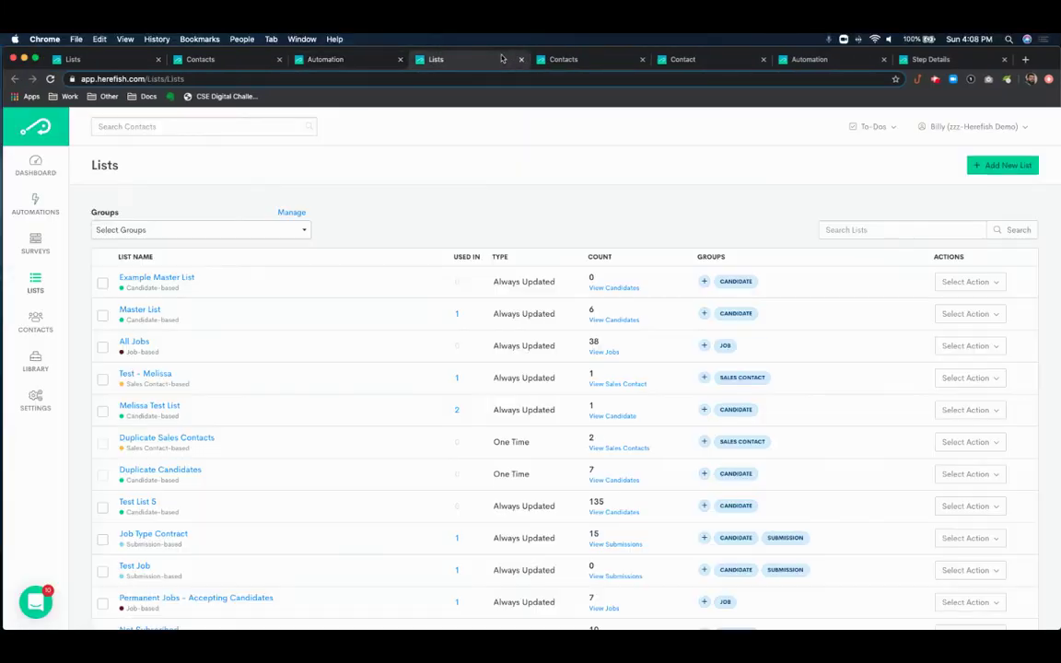
left_click(143, 311)
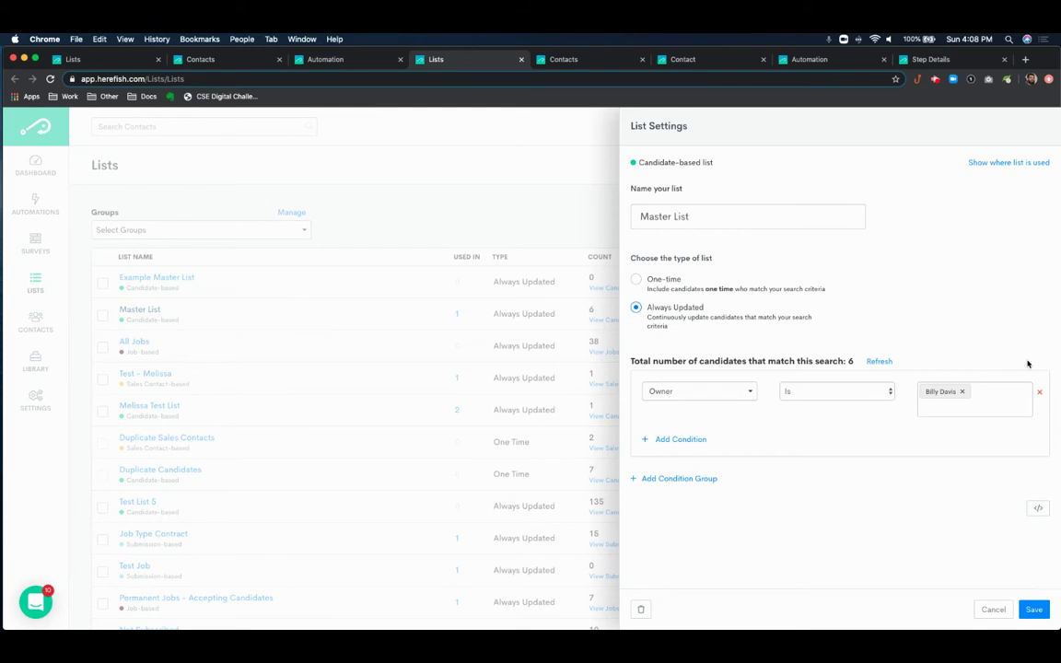
left_click(985, 610)
left_click(155, 278)
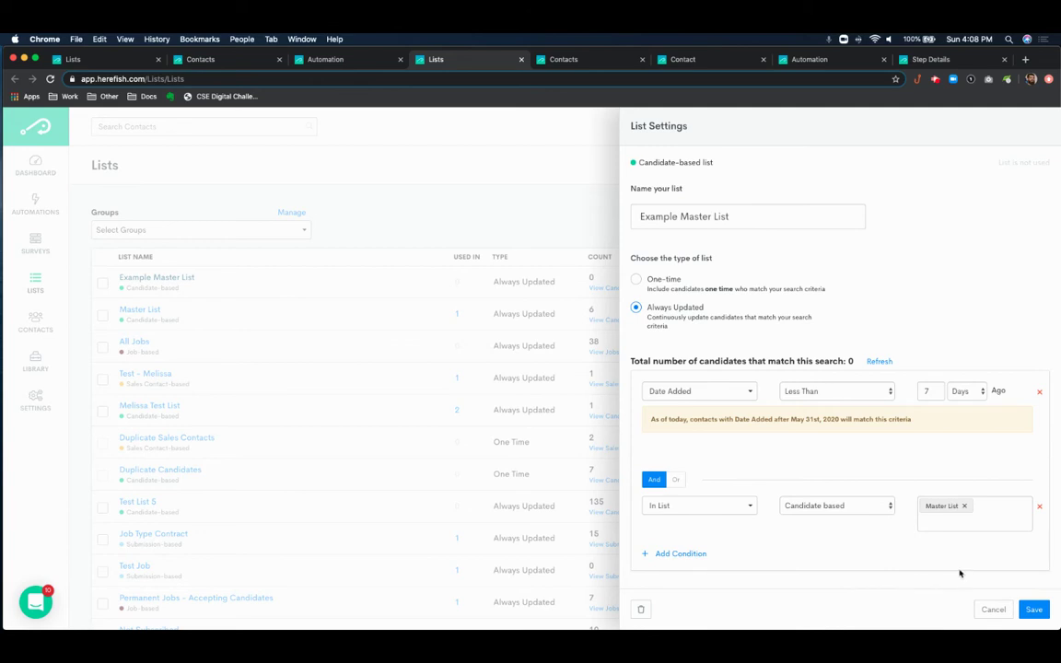
left_click(993, 610)
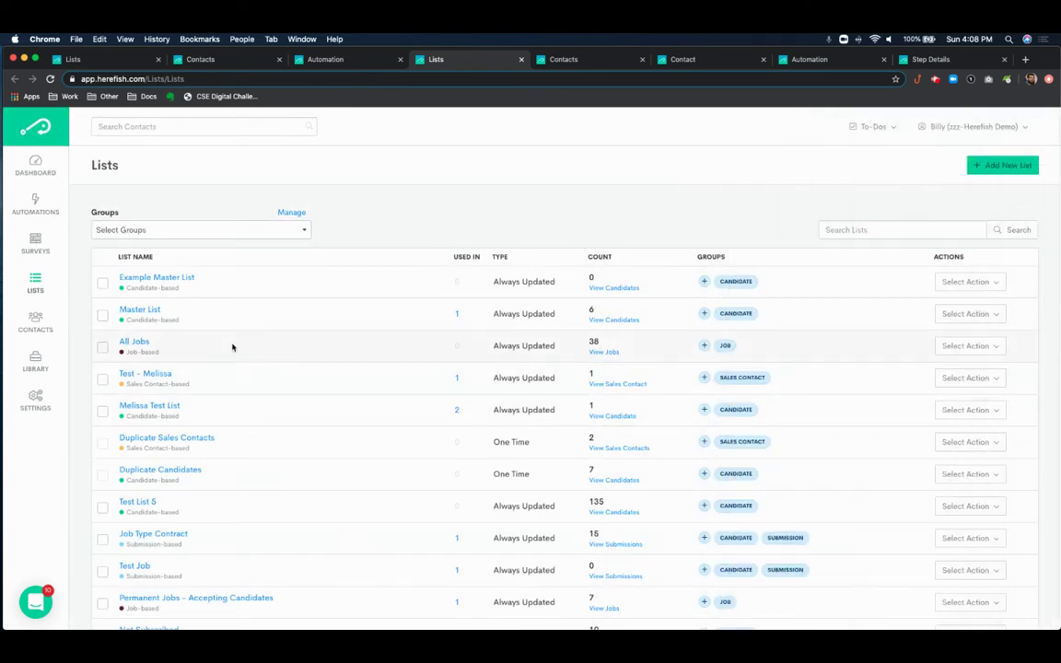
left_click(154, 315)
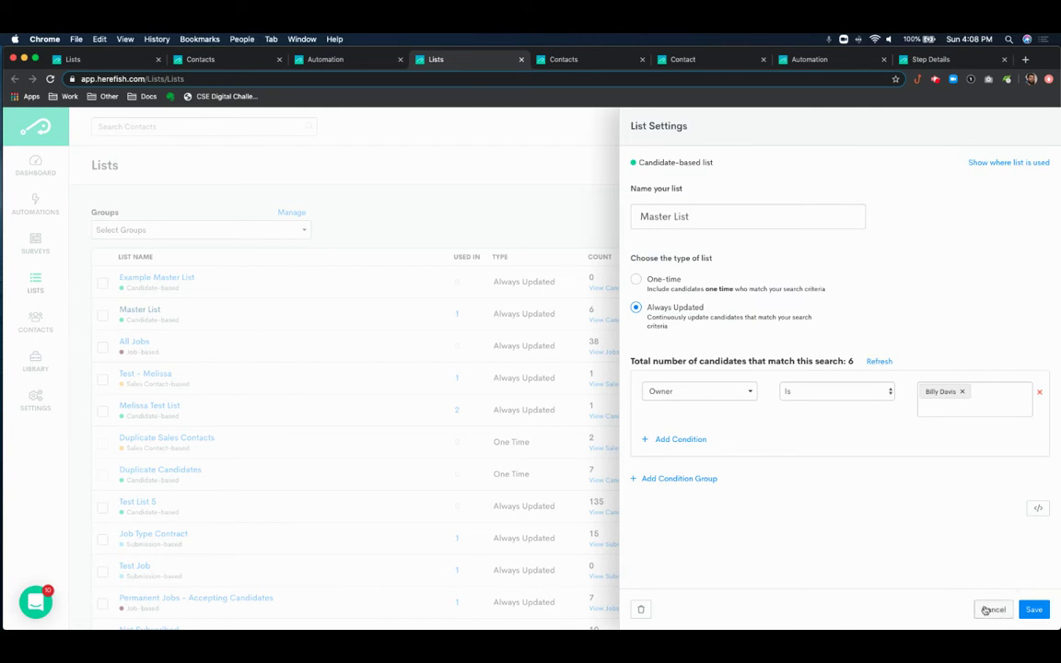
left_click(993, 610)
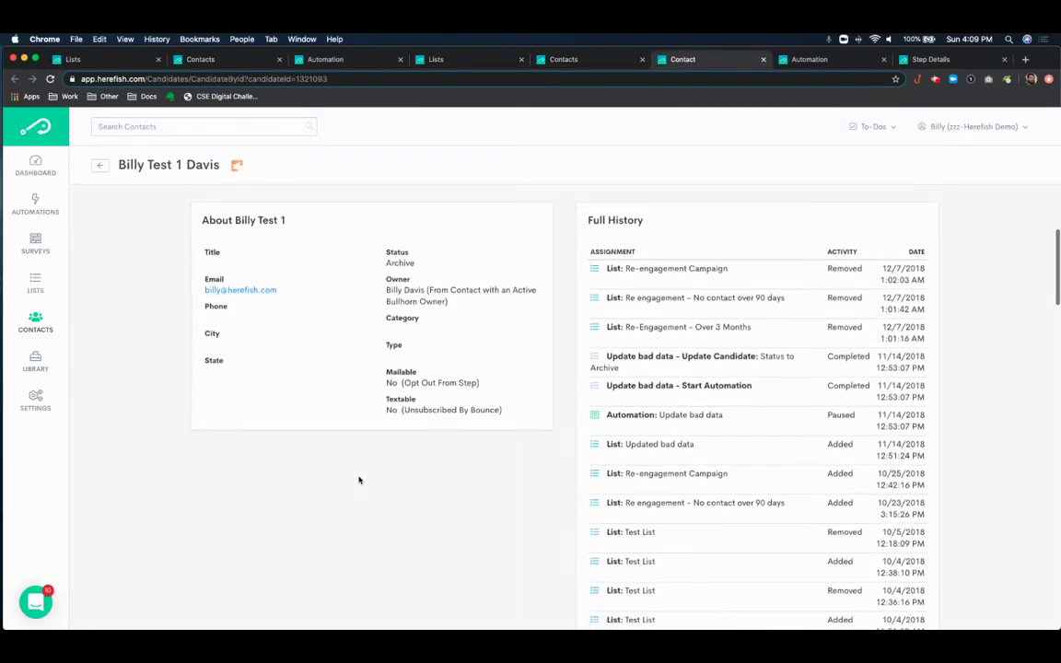
scroll(360, 481, "up", 2)
Step: Scroll the test contact's record past Semantic Jobs Match down to Additional Details
scroll(357, 476, "down", 3)
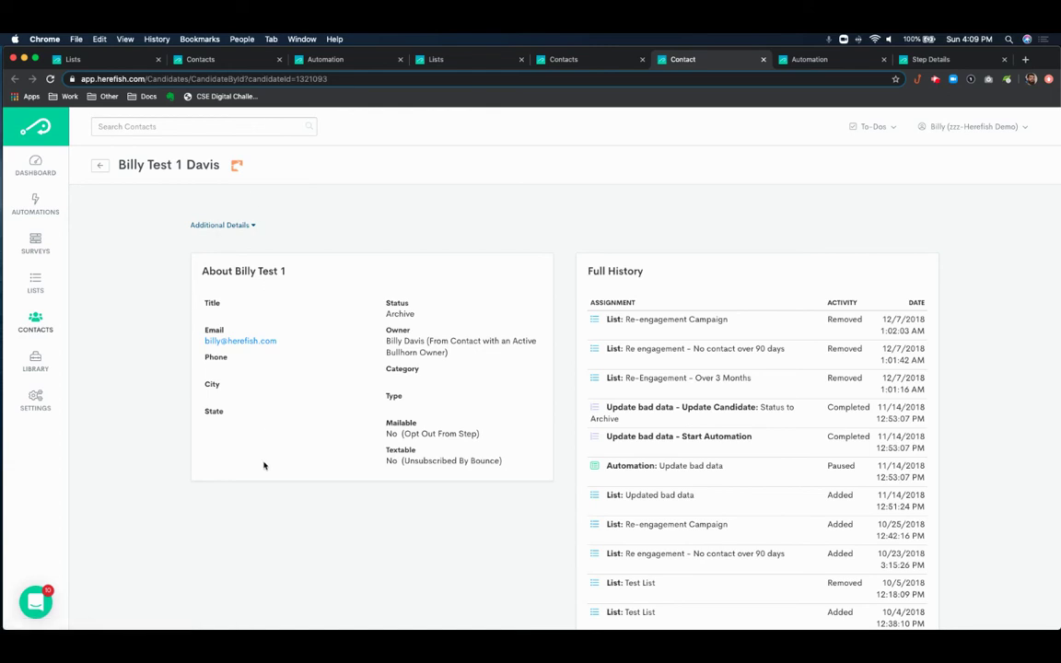
scroll(227, 237, "up", 10)
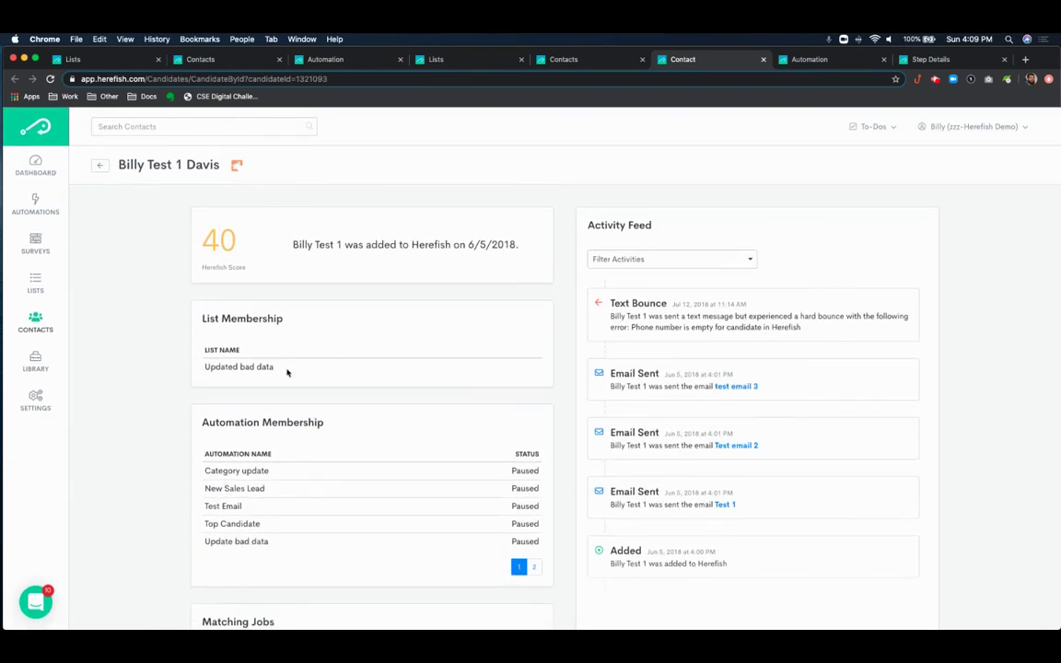
scroll(244, 527, "down", 10)
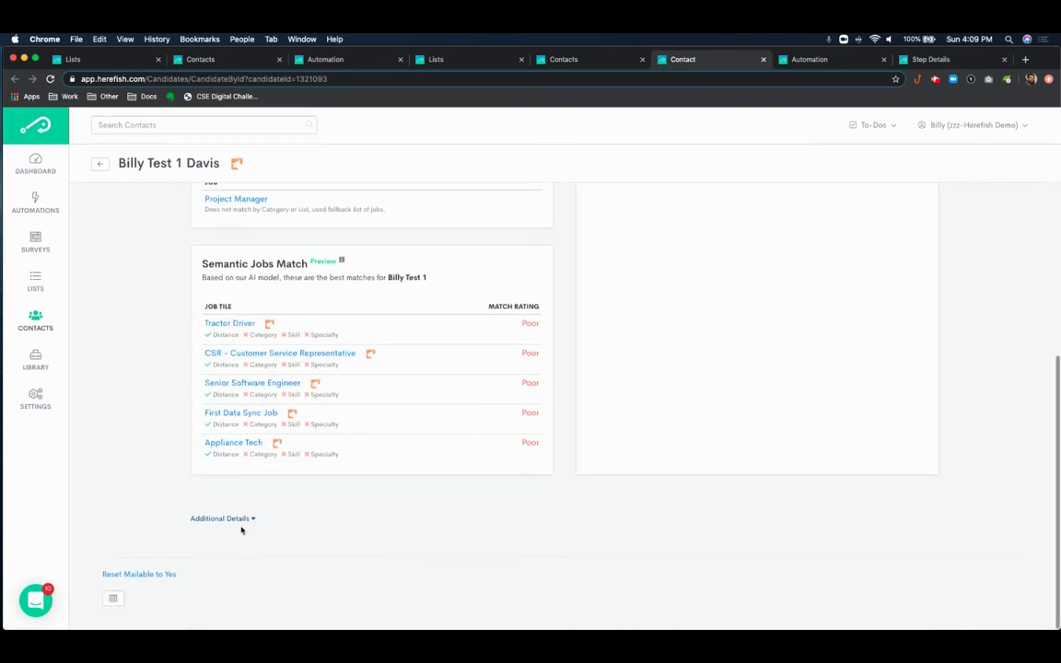
scroll(265, 539, "down", 5)
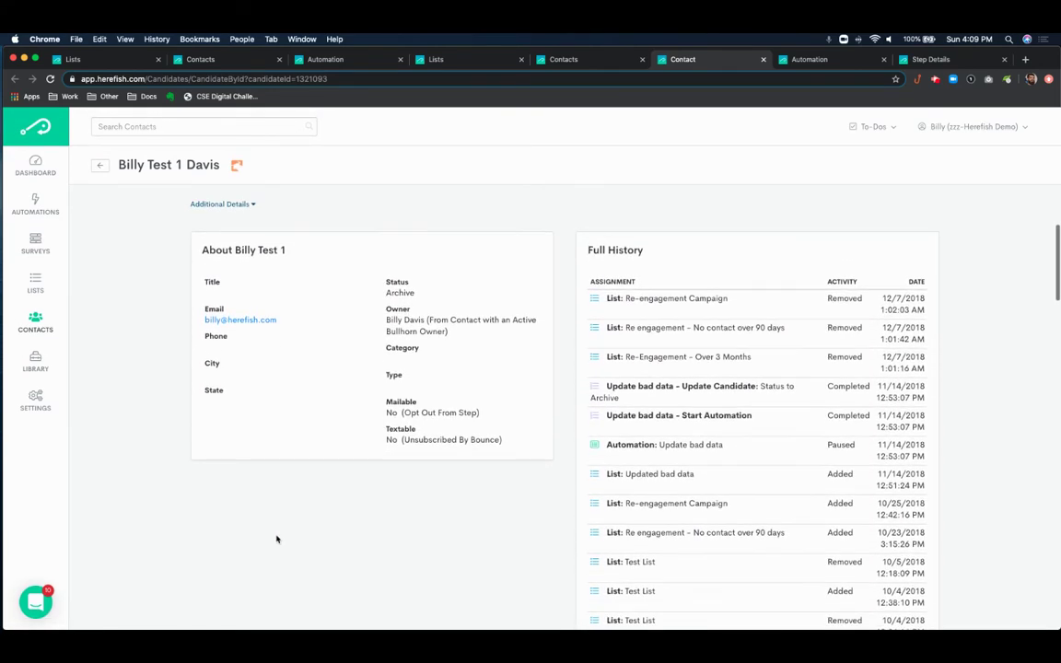
scroll(355, 536, "down", 1)
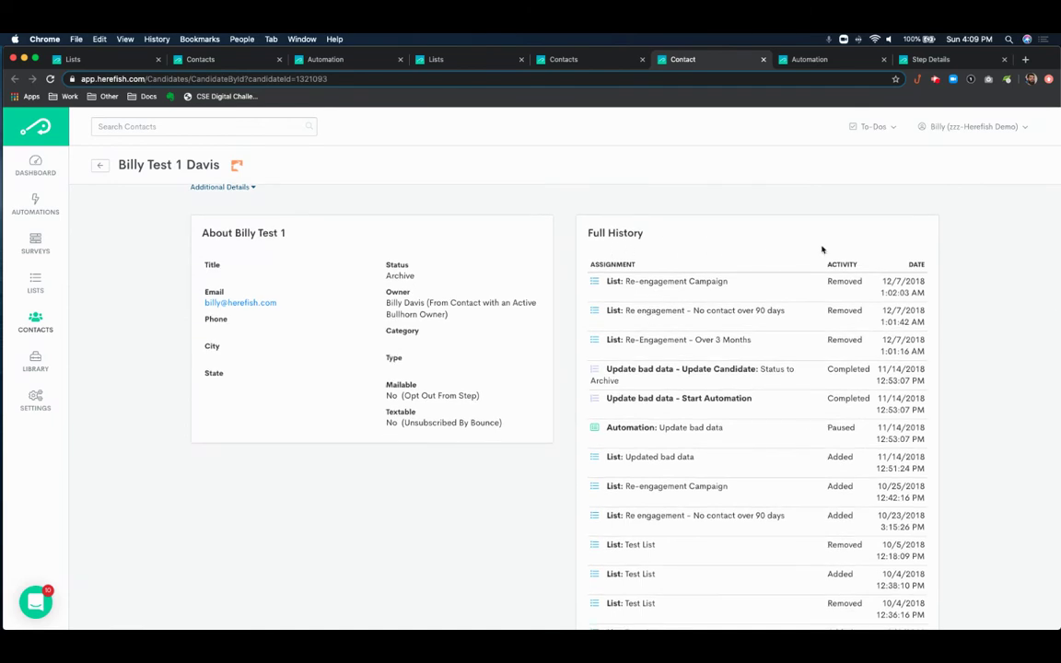
scroll(697, 427, "down", 10)
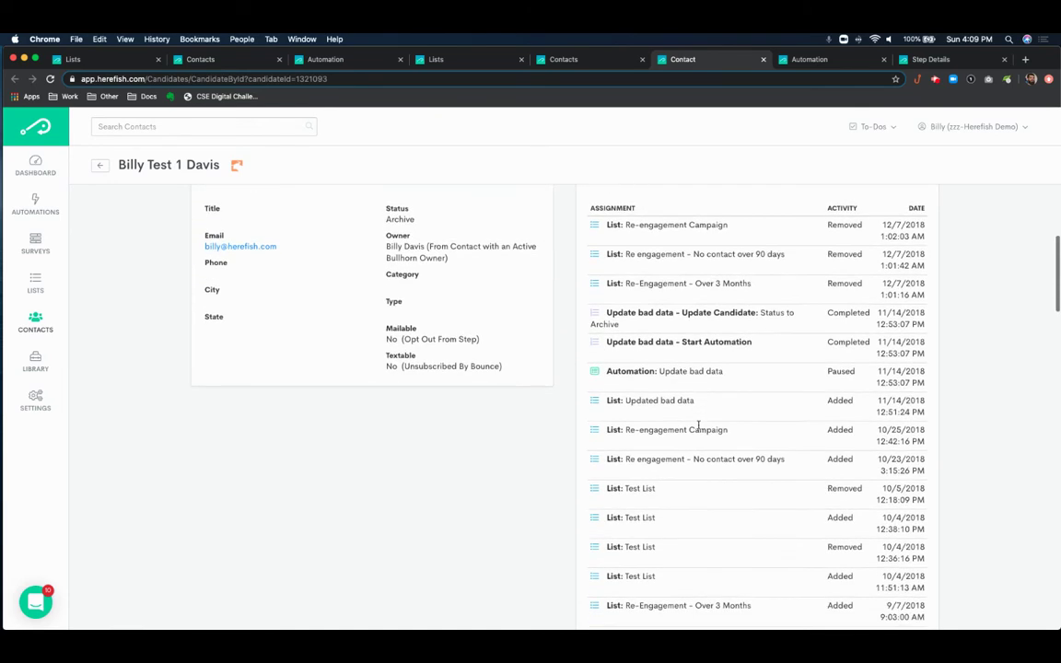
scroll(699, 429, "down", 9)
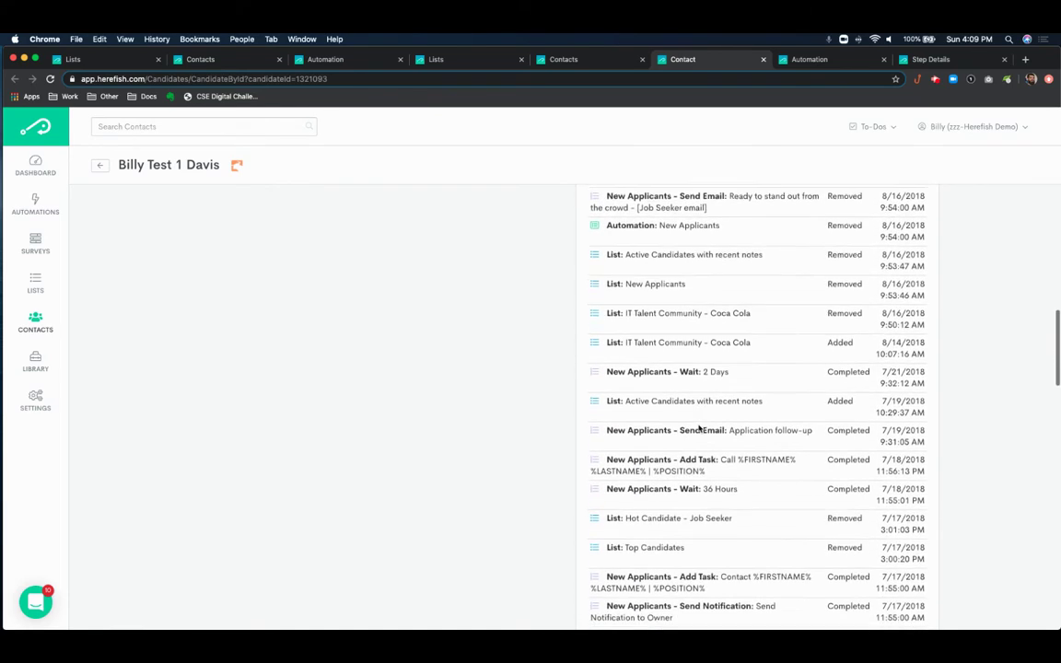
scroll(699, 429, "down", 15)
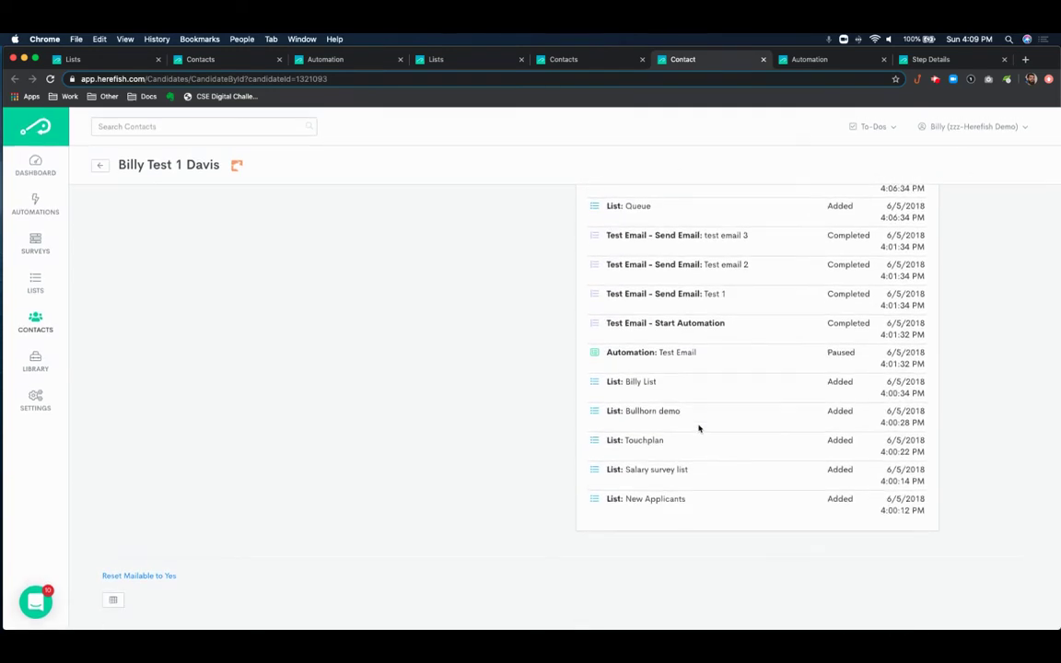
scroll(699, 429, "up", 2)
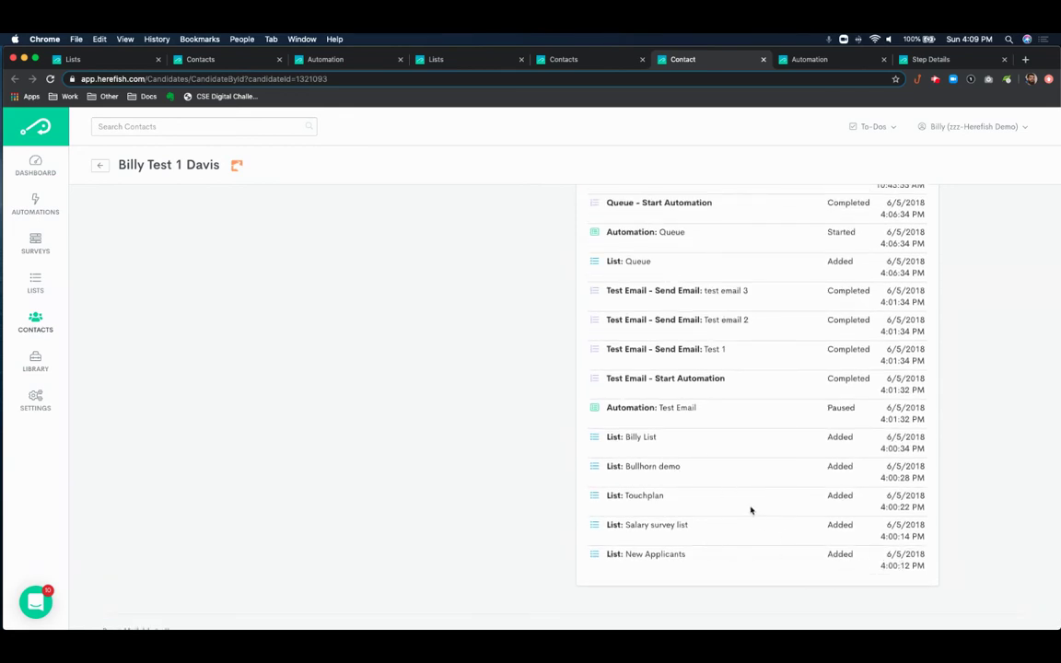
scroll(751, 510, "up", 7)
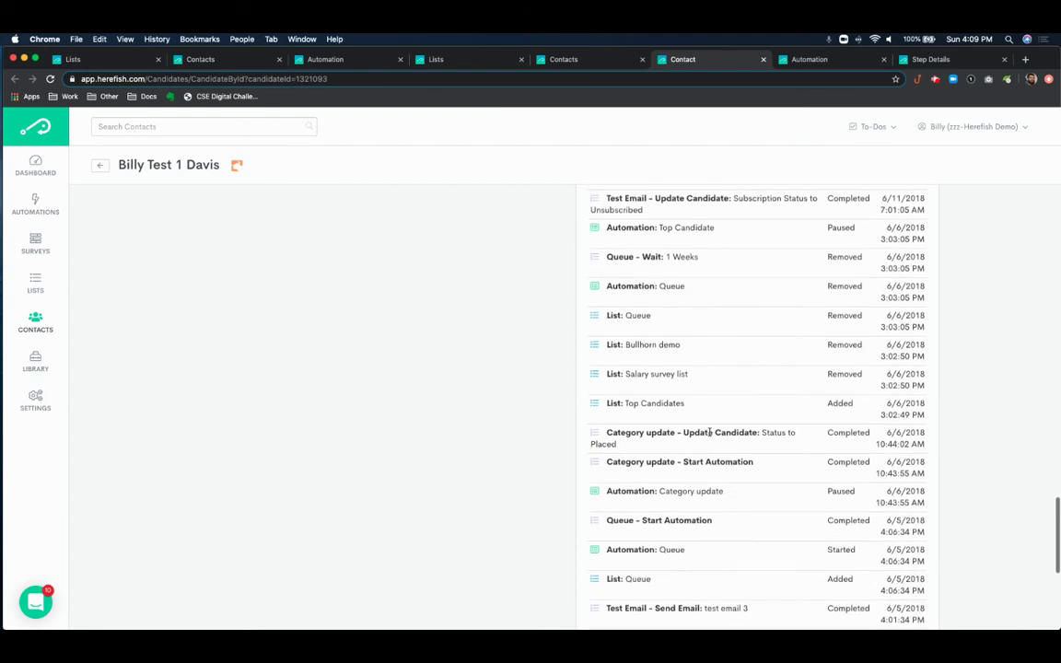
scroll(714, 432, "up", 3)
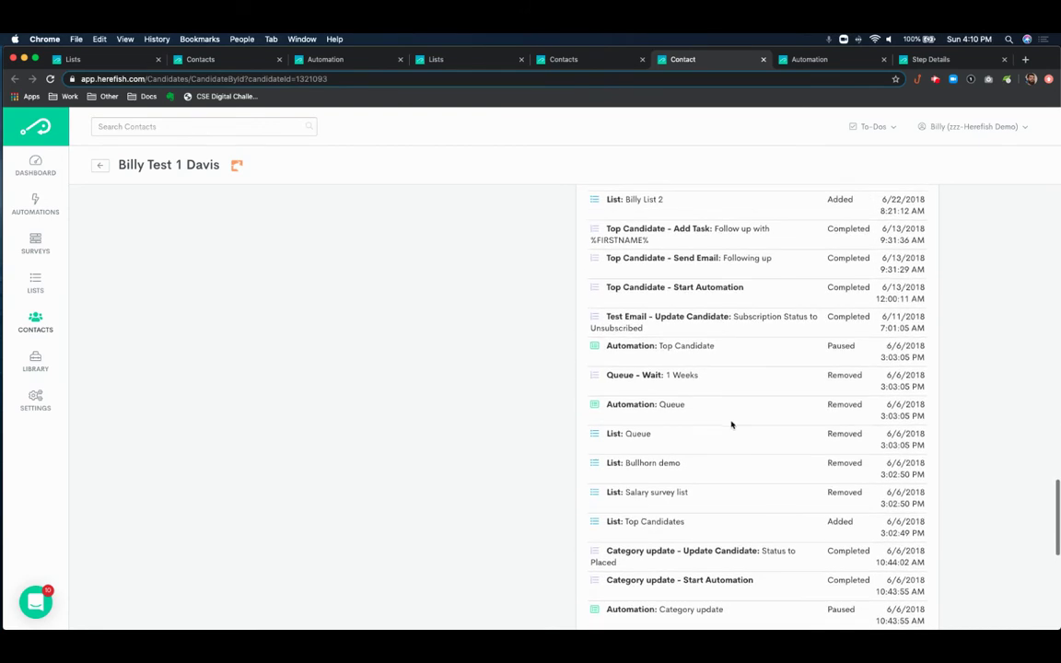
scroll(816, 364, "up", 4)
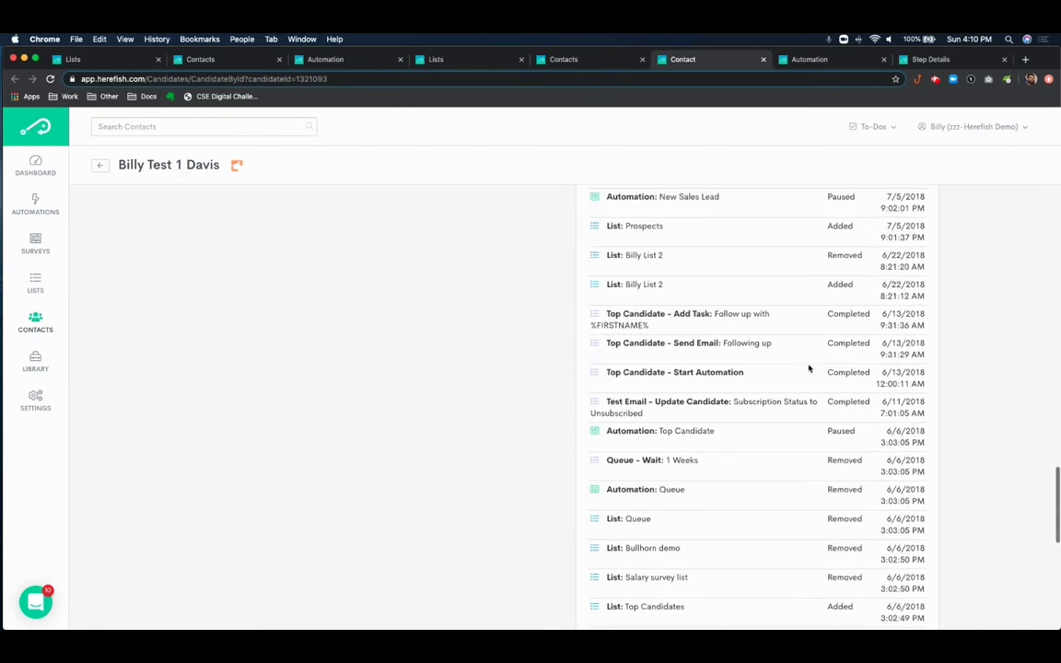
scroll(793, 378, "up", 1)
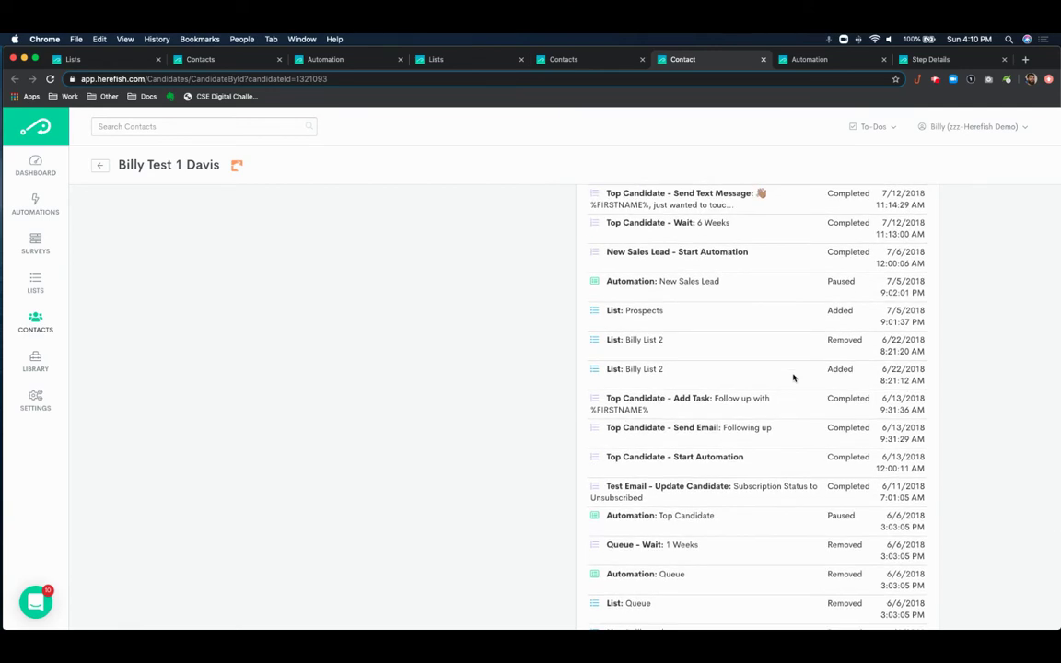
scroll(793, 378, "up", 4)
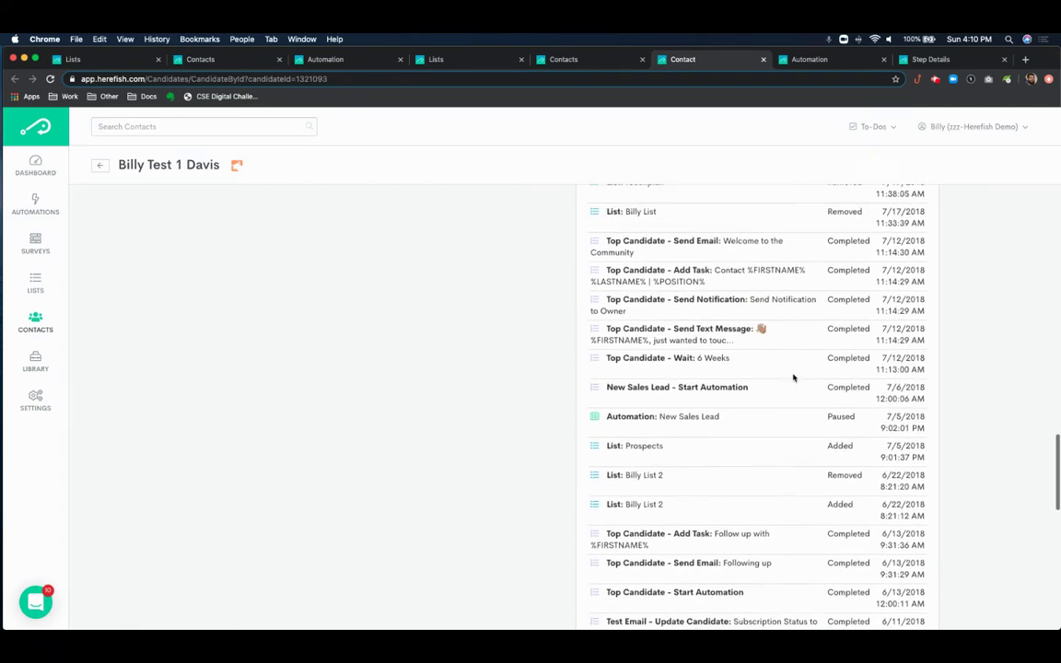
scroll(758, 399, "up", 7)
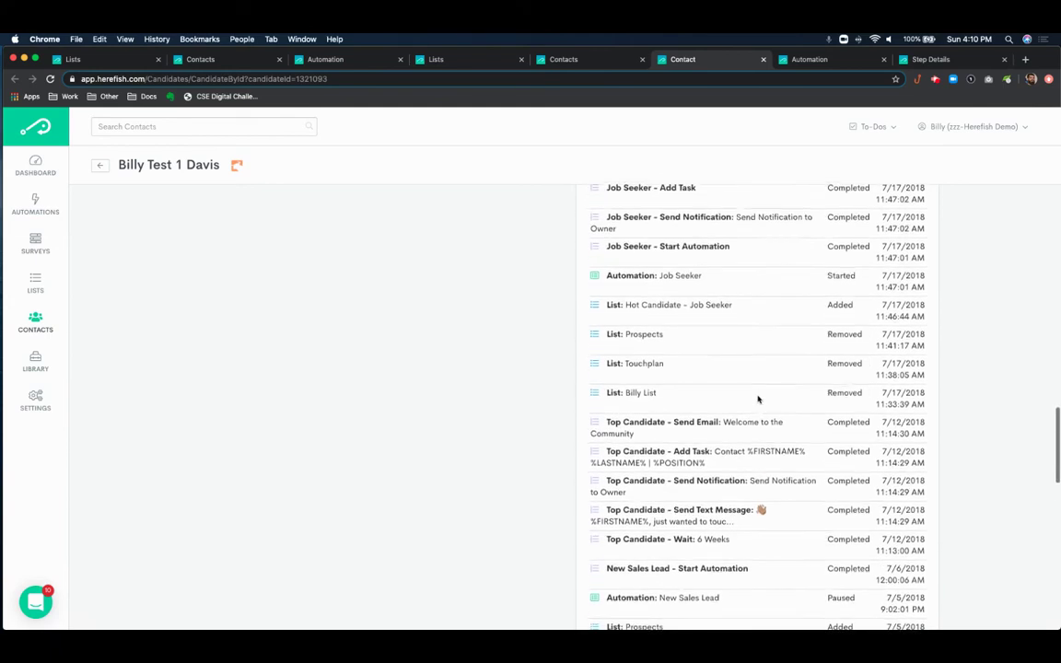
scroll(758, 399, "up", 1)
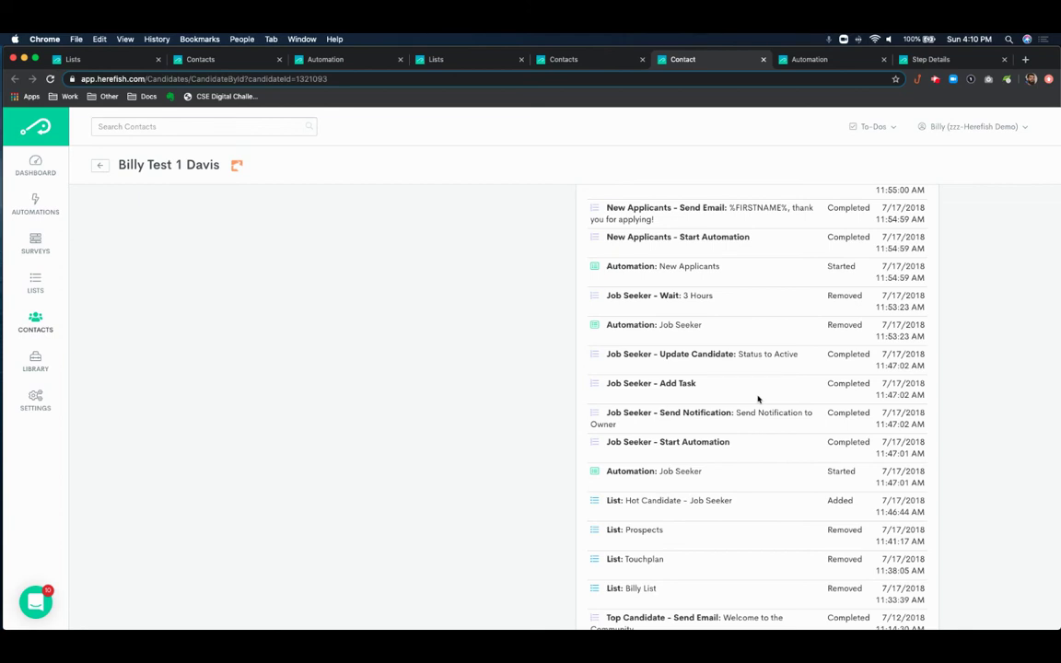
scroll(758, 399, "up", 4)
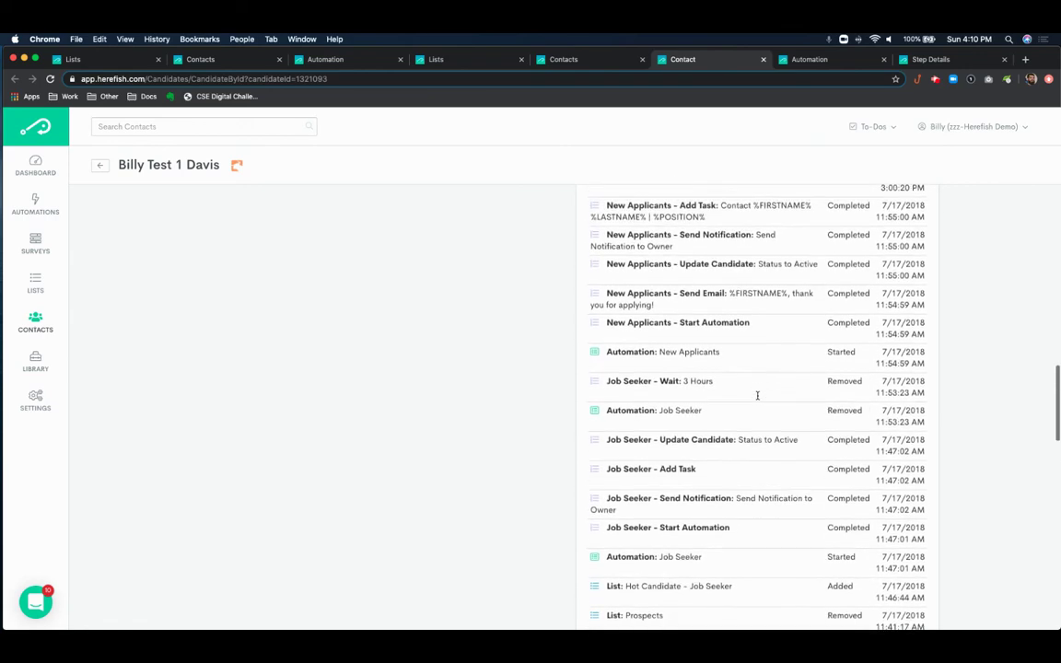
scroll(758, 396, "up", 4)
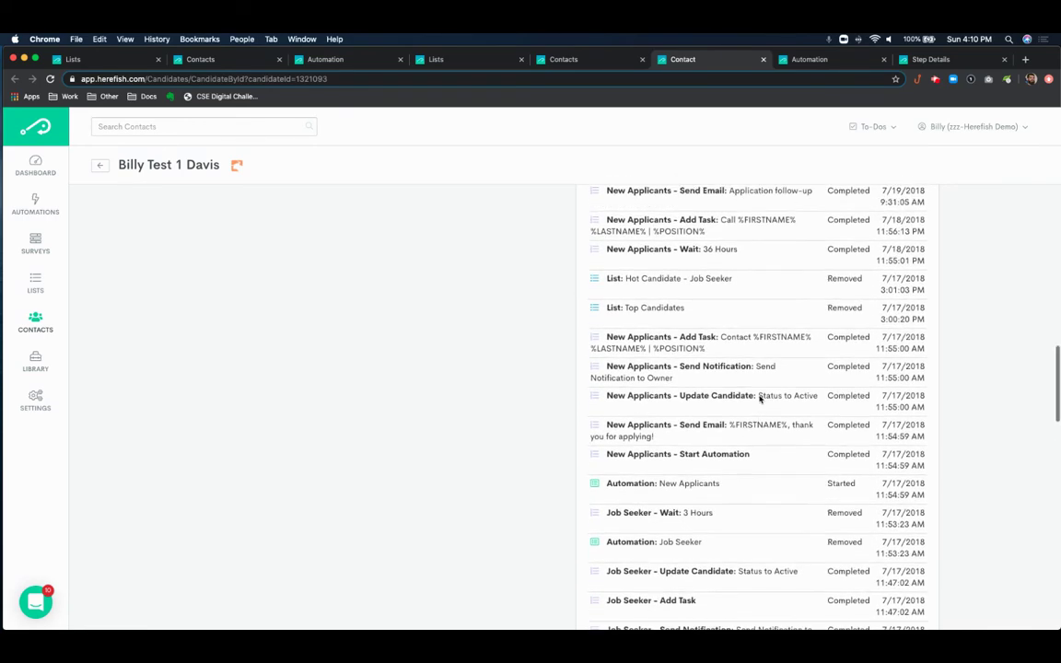
scroll(760, 398, "up", 6)
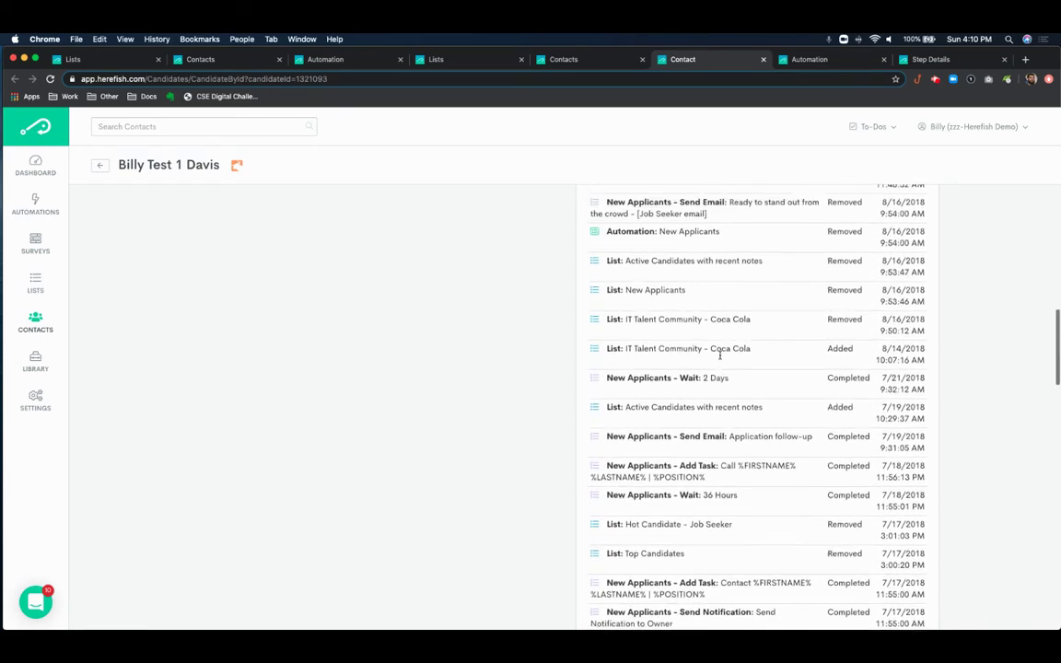
scroll(720, 356, "up", 6)
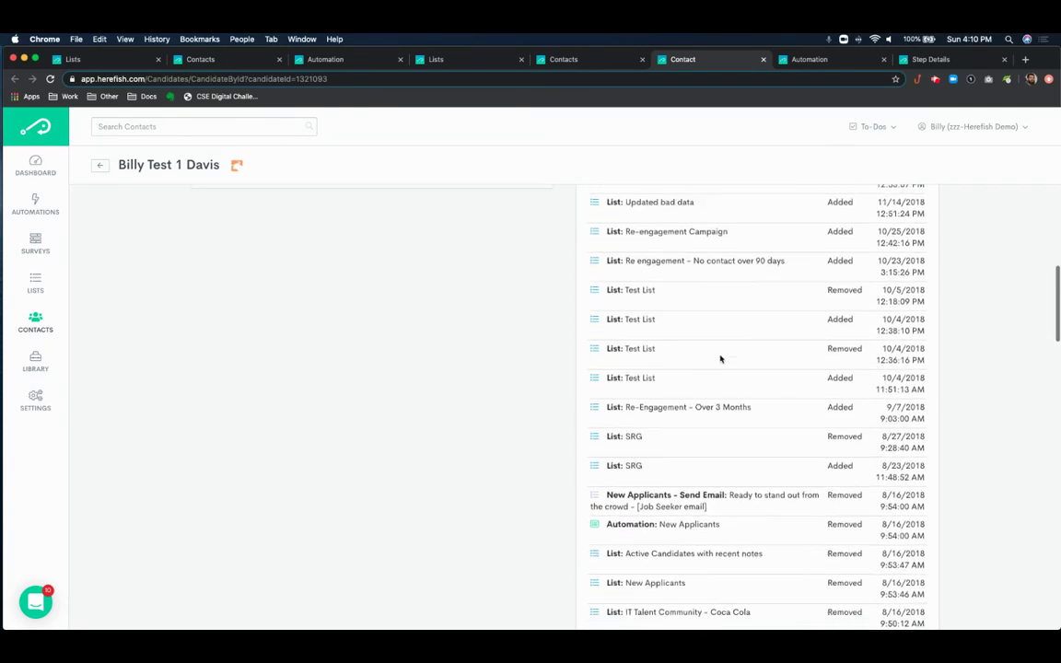
scroll(720, 358, "down", 1)
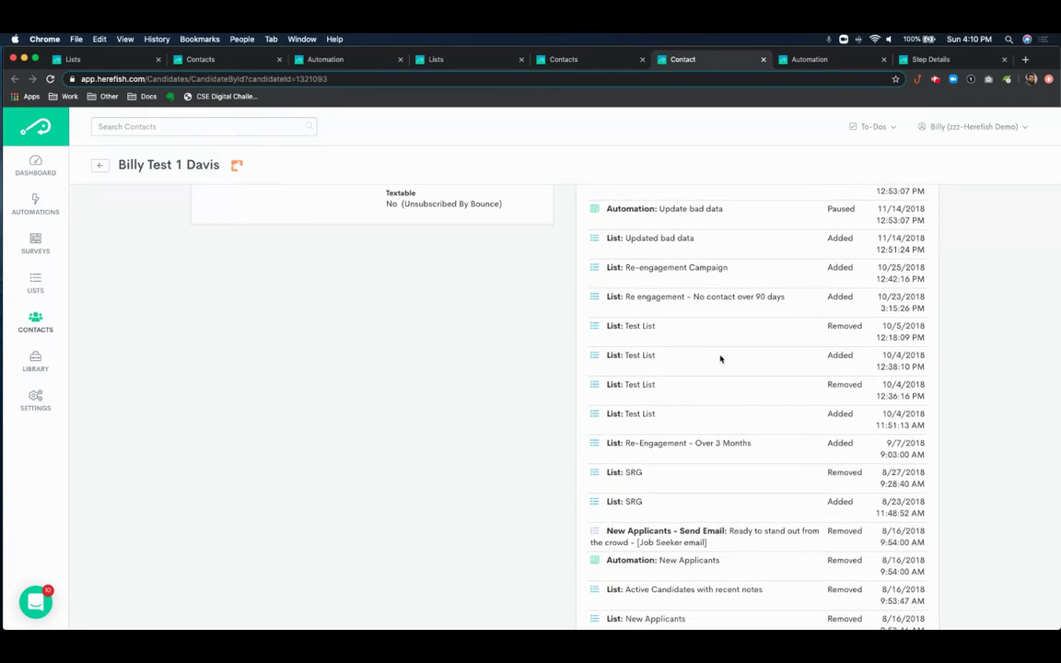
left_click(807, 61)
scroll(737, 407, "up", 2)
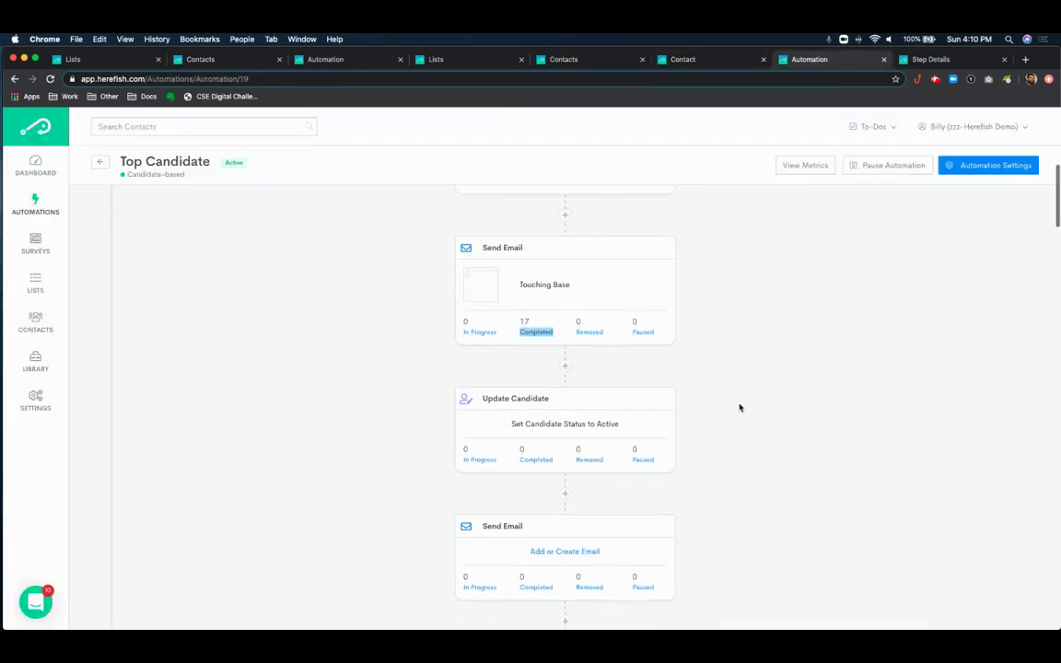
scroll(739, 407, "up", 4)
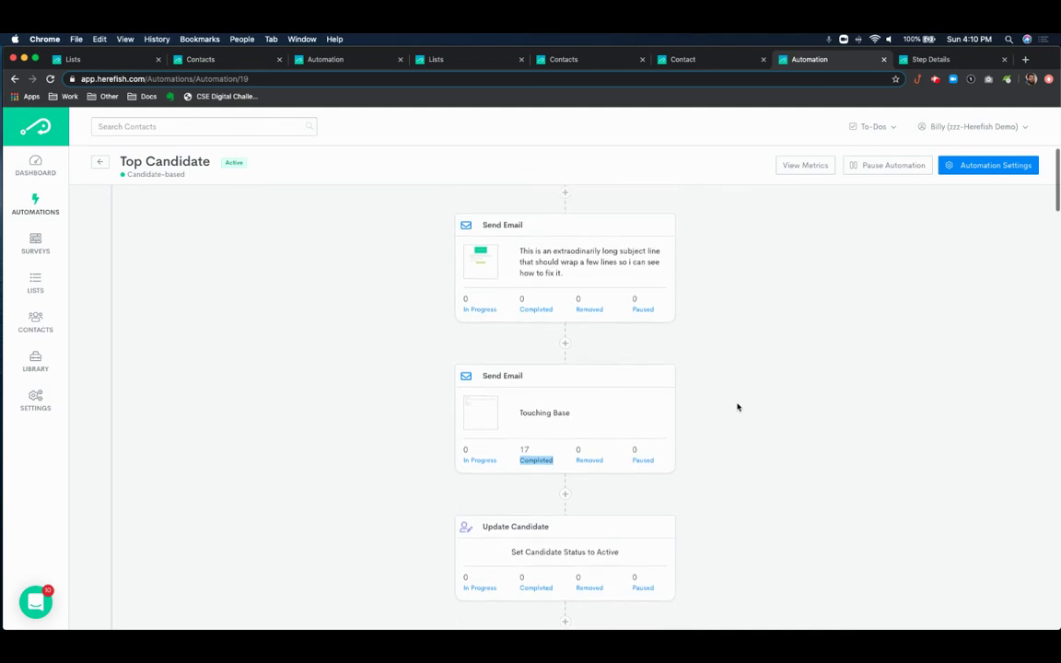
scroll(725, 403, "up", 10)
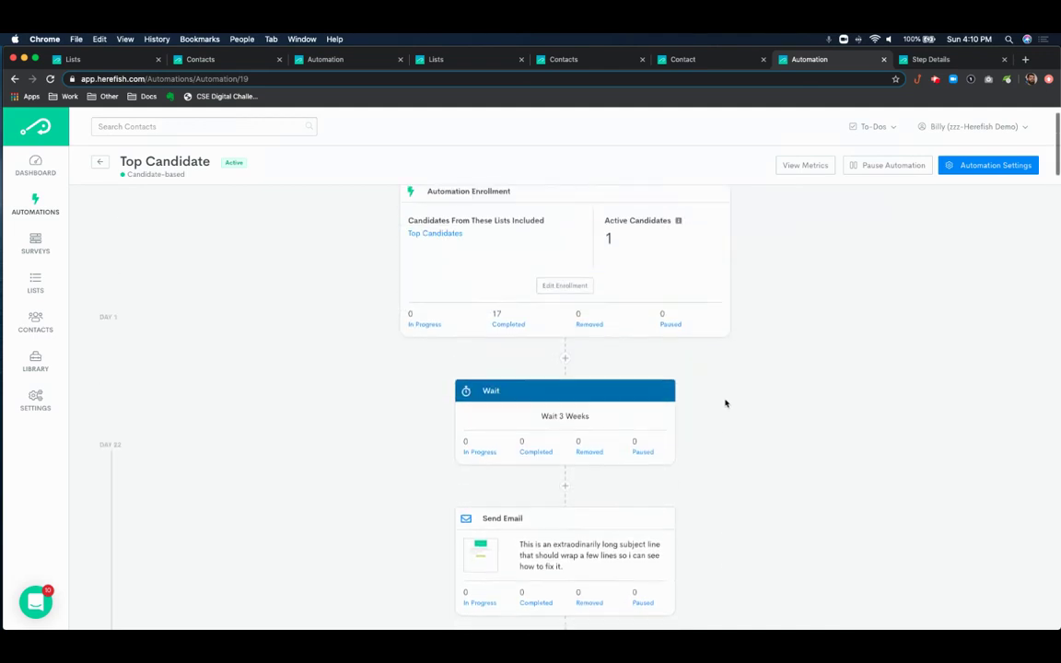
left_click(656, 407)
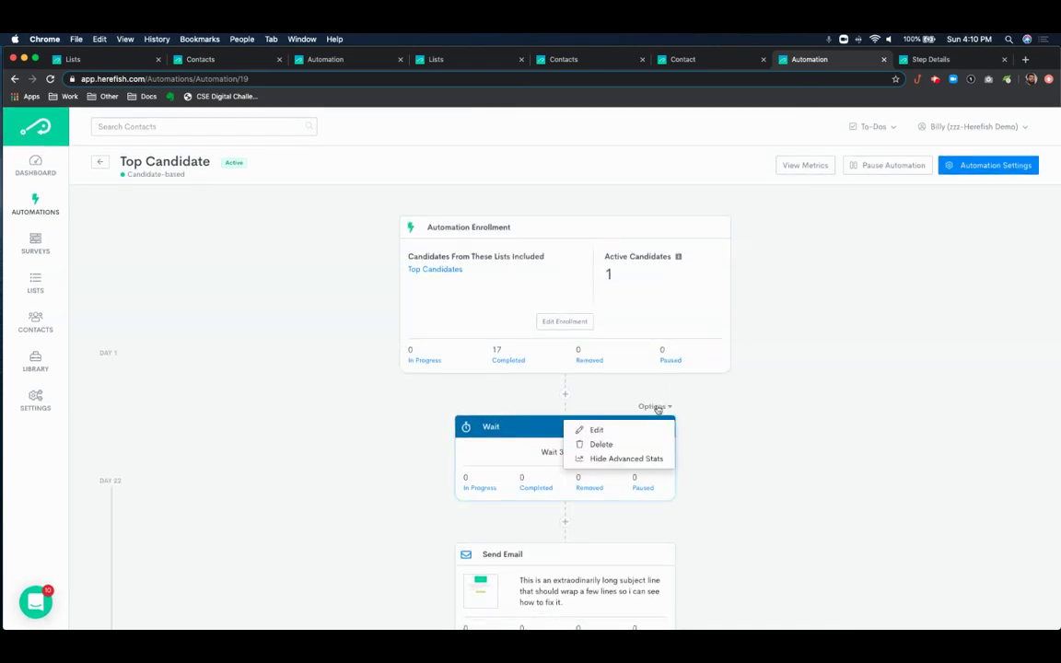
left_click(631, 458)
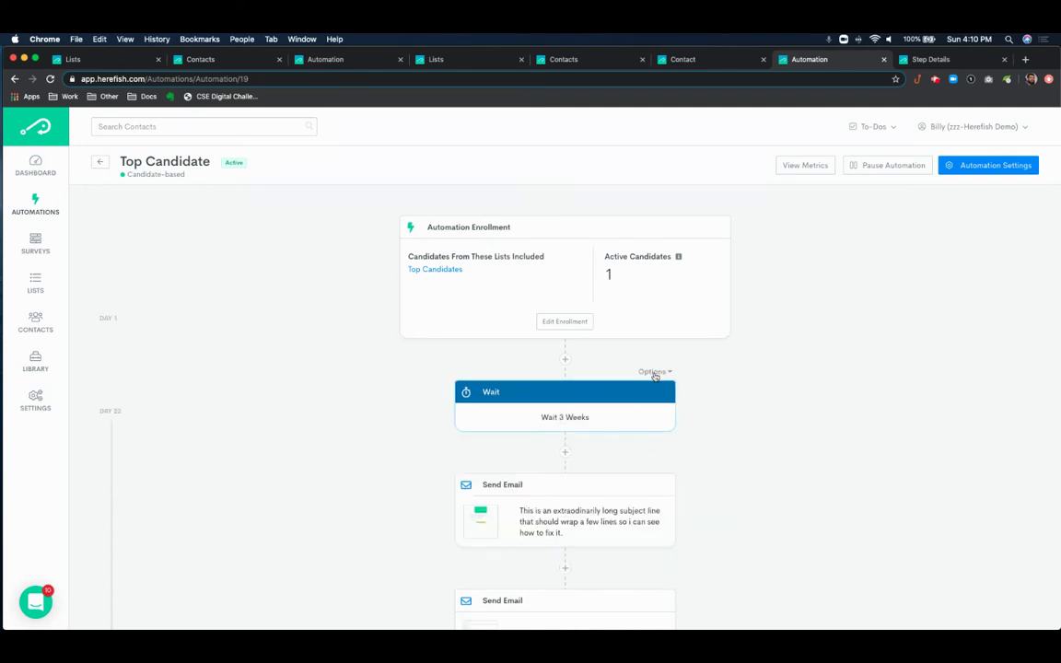
left_click(654, 373)
left_click(635, 424)
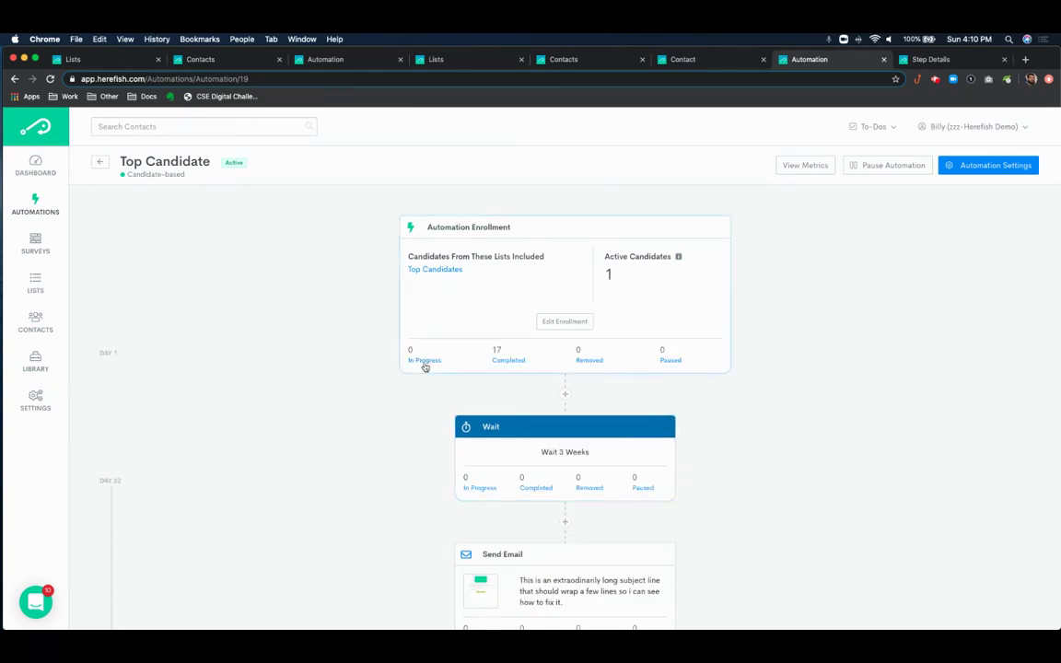
scroll(791, 441, "down", 5)
scroll(734, 455, "down", 5)
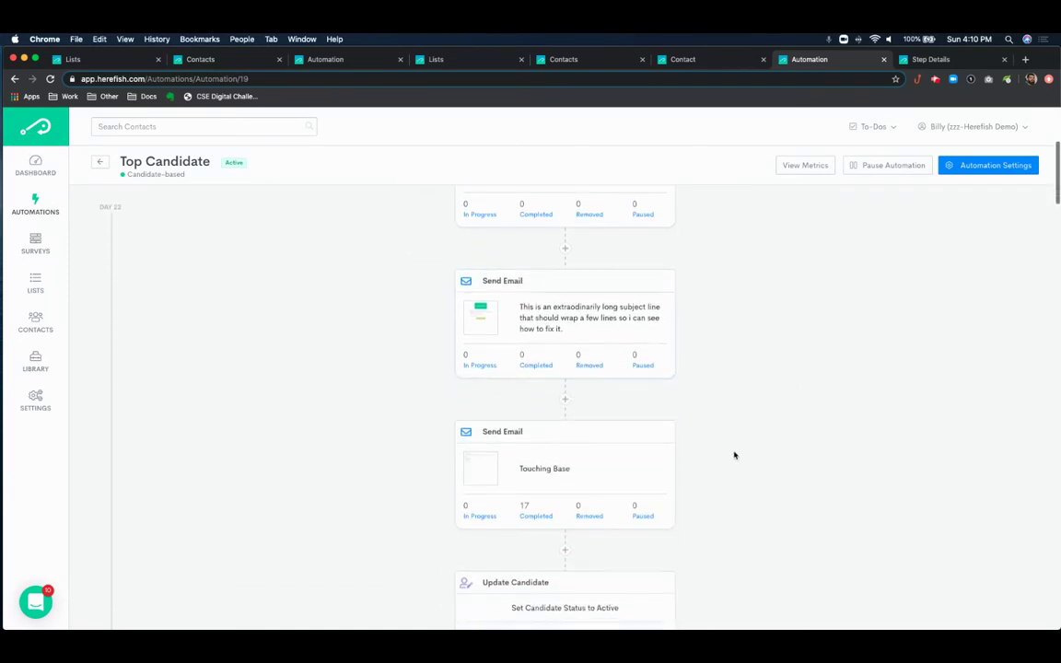
scroll(734, 456, "up", 9)
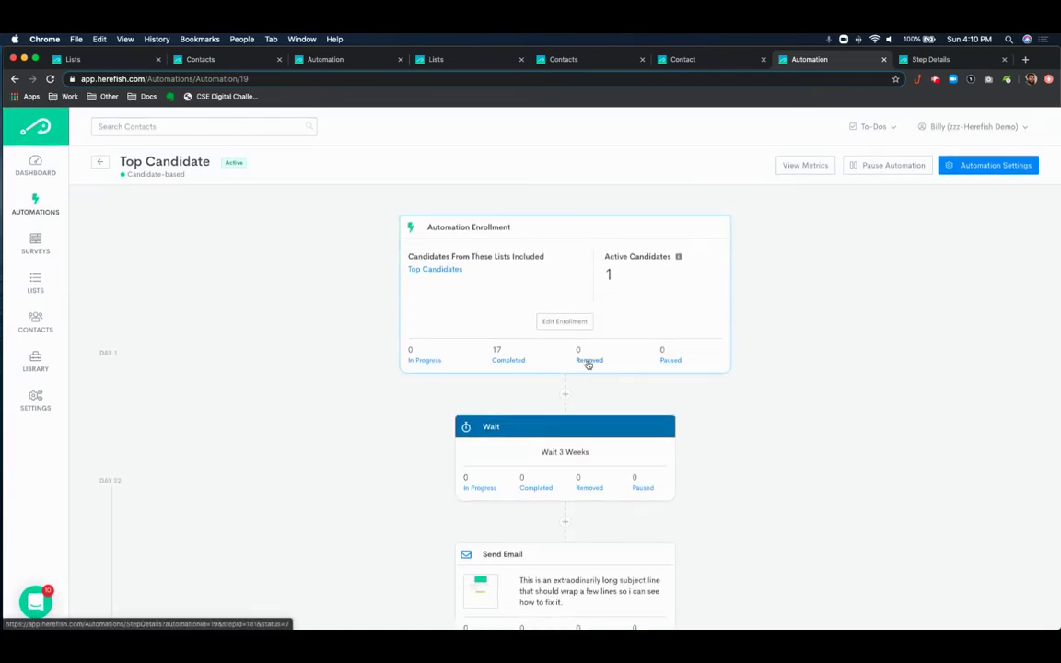
scroll(663, 472, "down", 3)
scroll(604, 476, "down", 4)
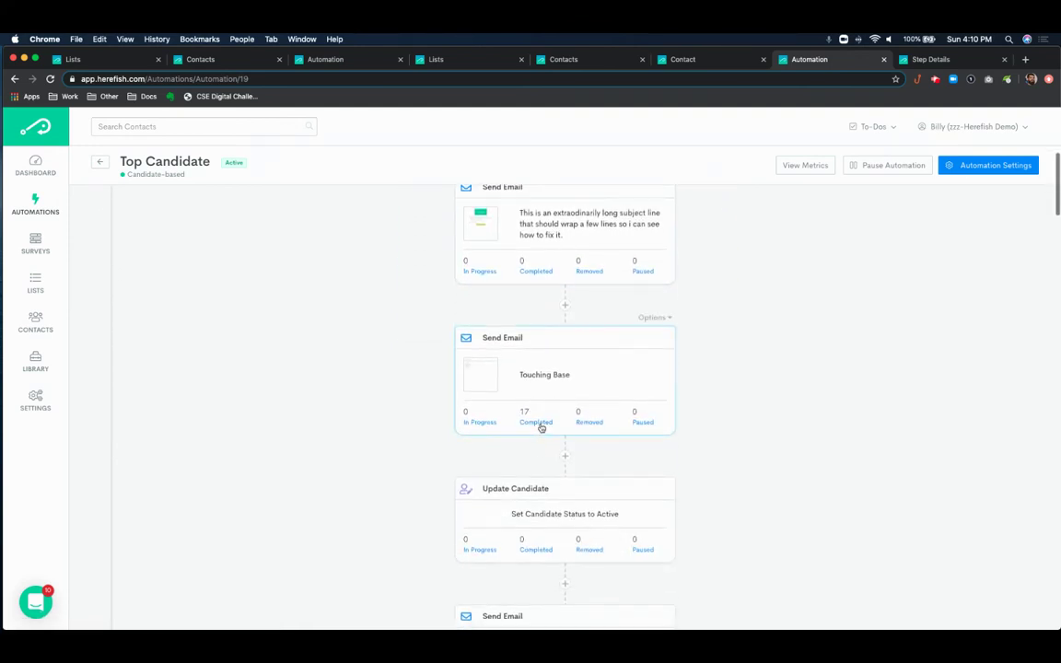
left_click(540, 430)
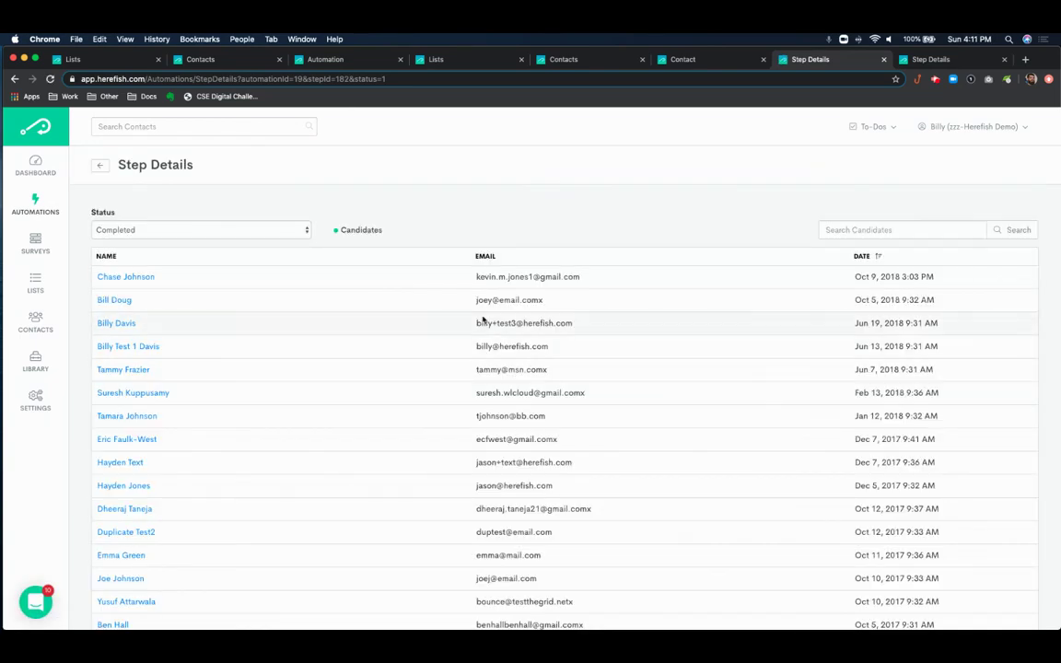
Step: Review the Touching Base completed-candidates list and return to the Top Candidate automation
scroll(701, 502, "down", 3)
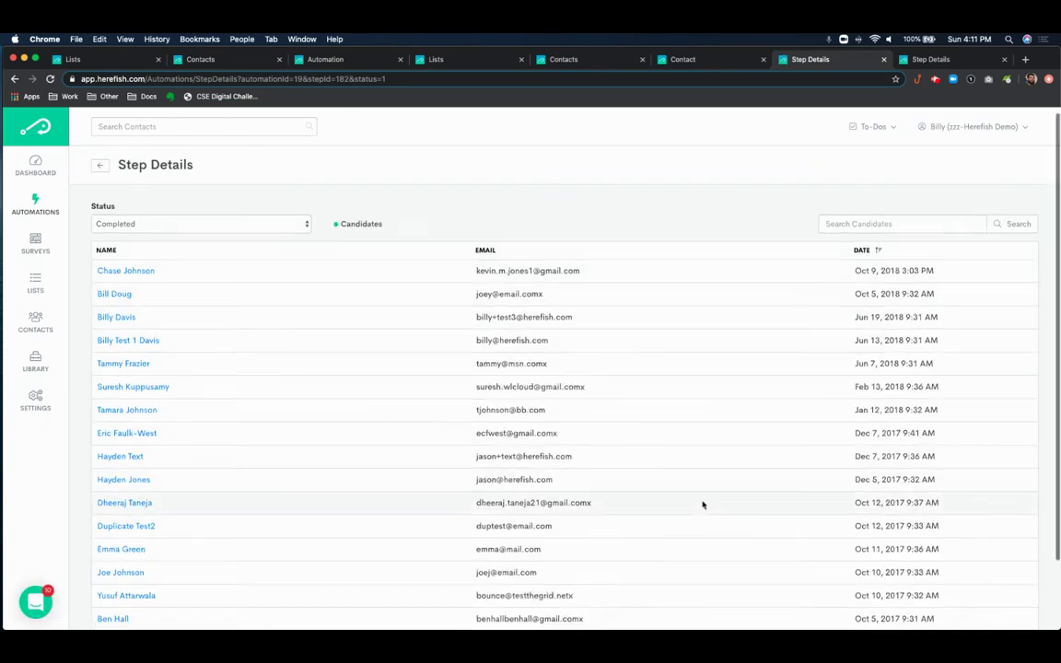
scroll(702, 502, "up", 3)
left_click(100, 166)
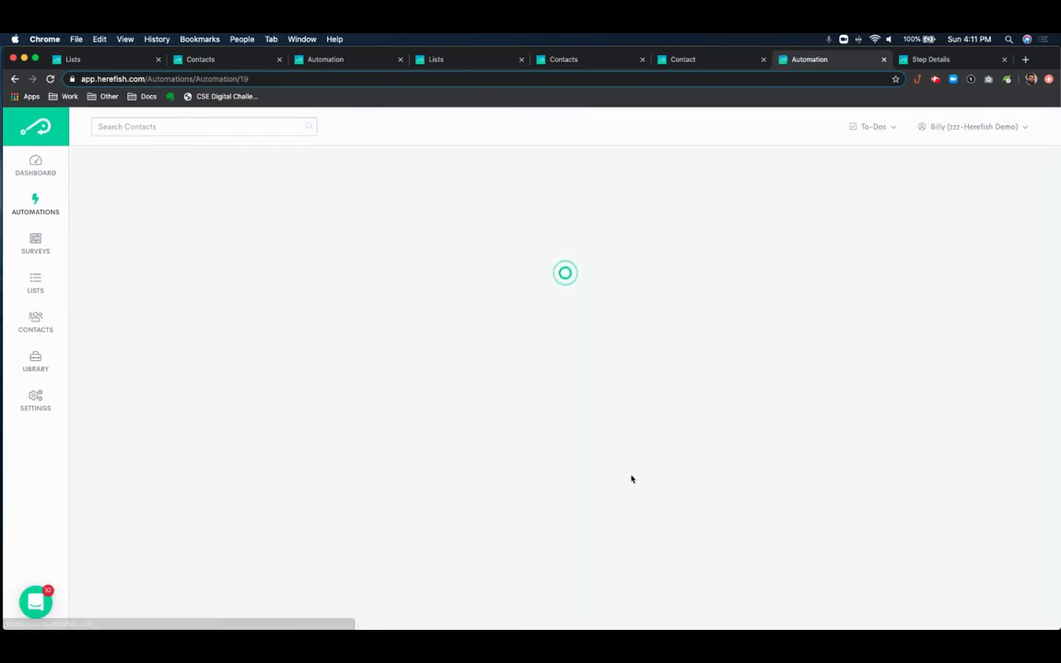
Step: Turn on Show Advanced Stats from the Send Email step's Options menu
scroll(704, 502, "down", 10)
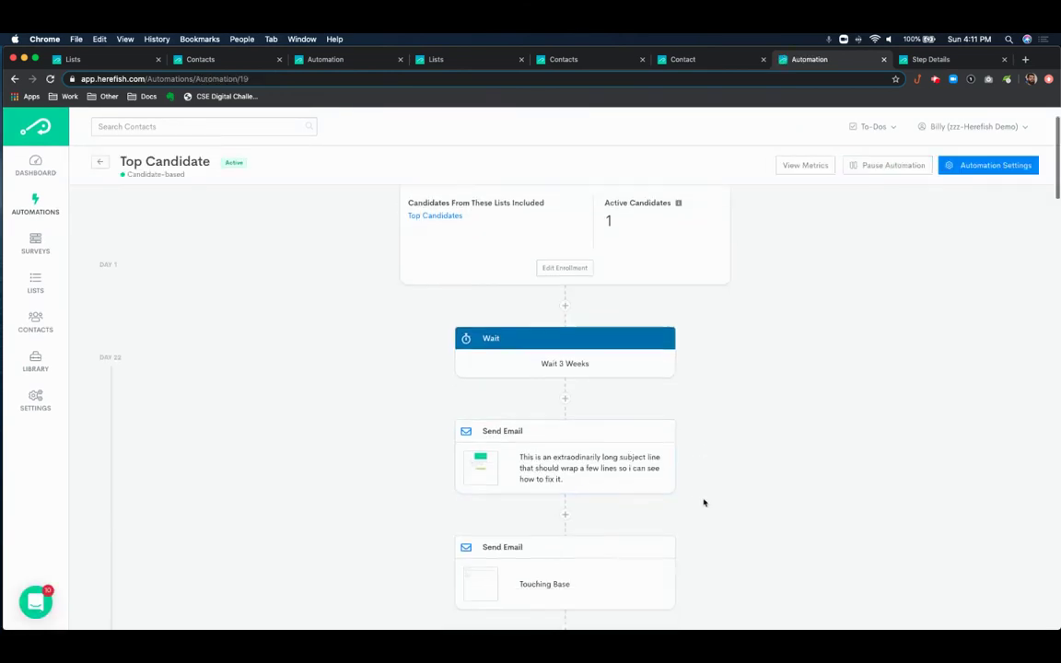
scroll(700, 500, "up", 5)
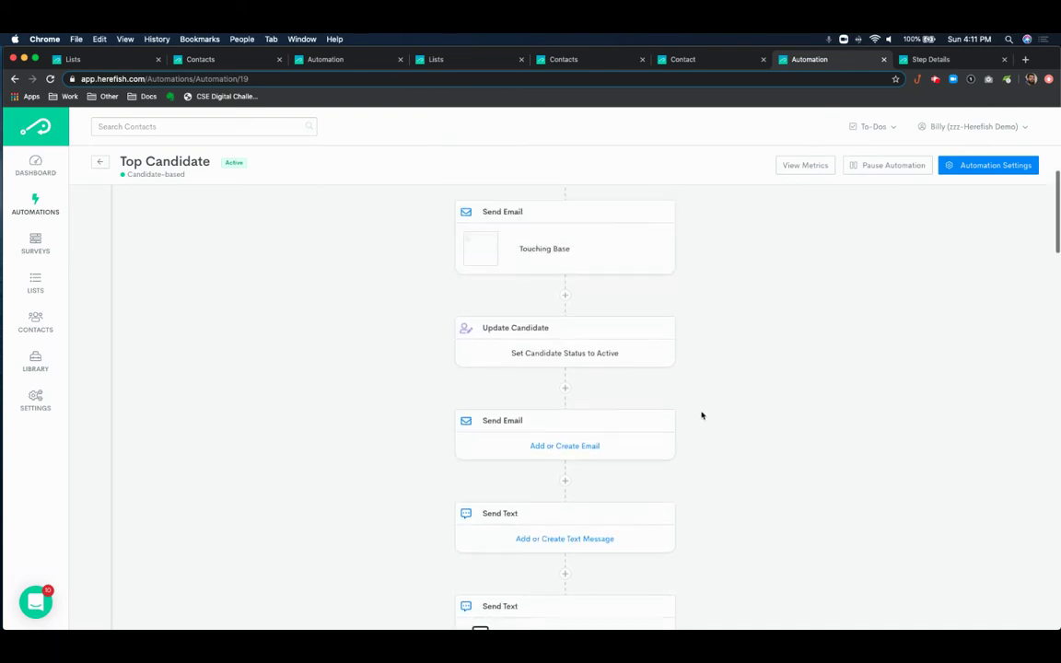
left_click(652, 260)
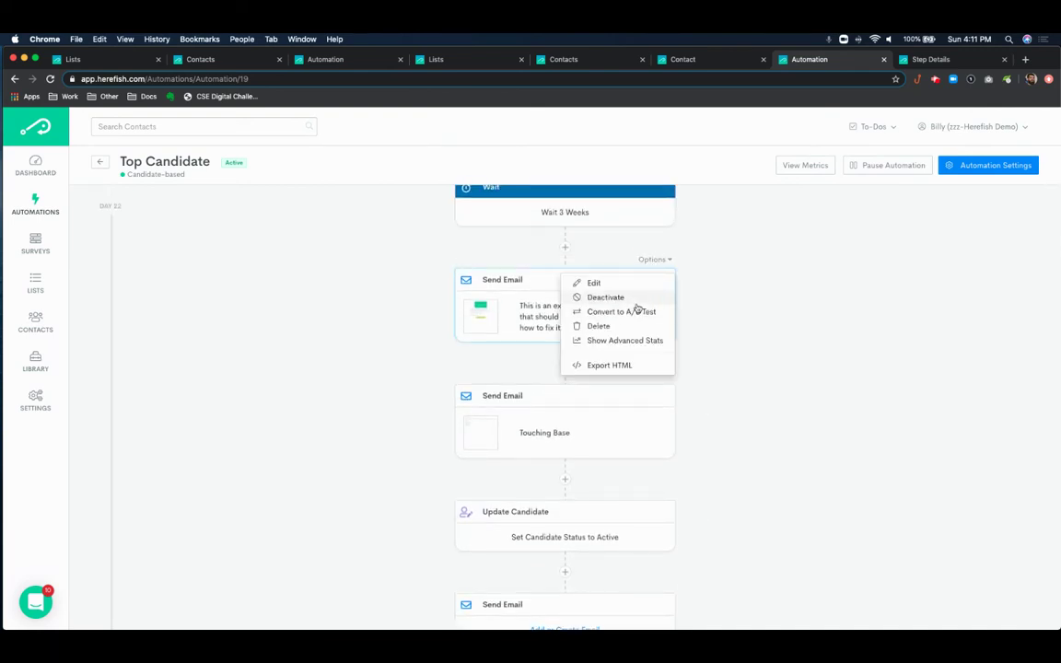
left_click(622, 340)
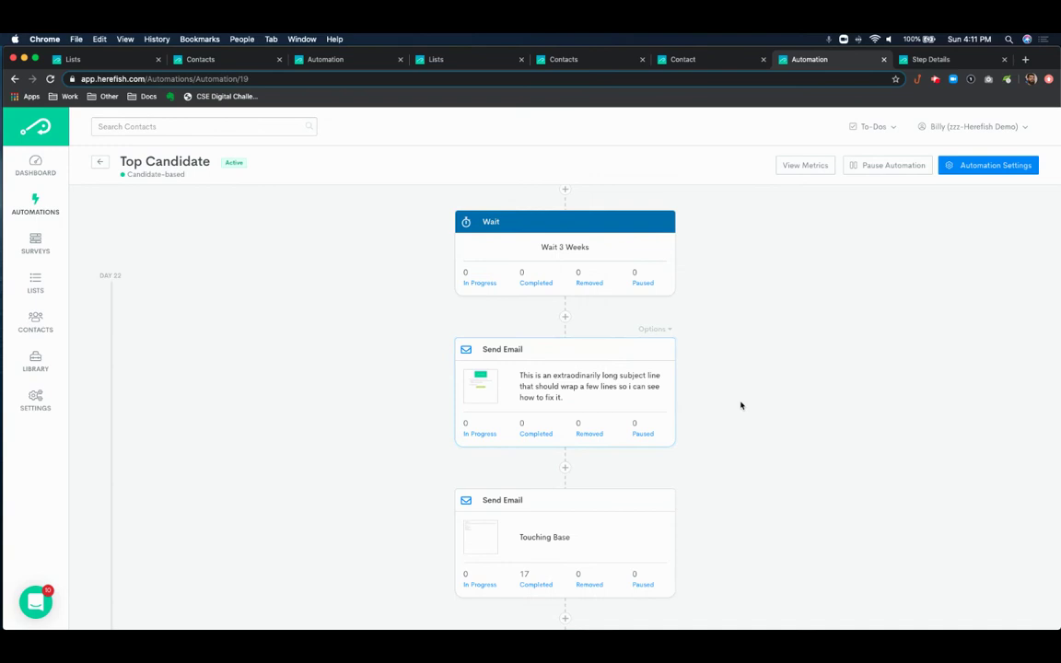
Step: Scroll through the Top Candidate flow reviewing per-step counts, like 15 completed calls
scroll(742, 406, "down", 4)
scroll(751, 414, "down", 3)
scroll(751, 413, "up", 1)
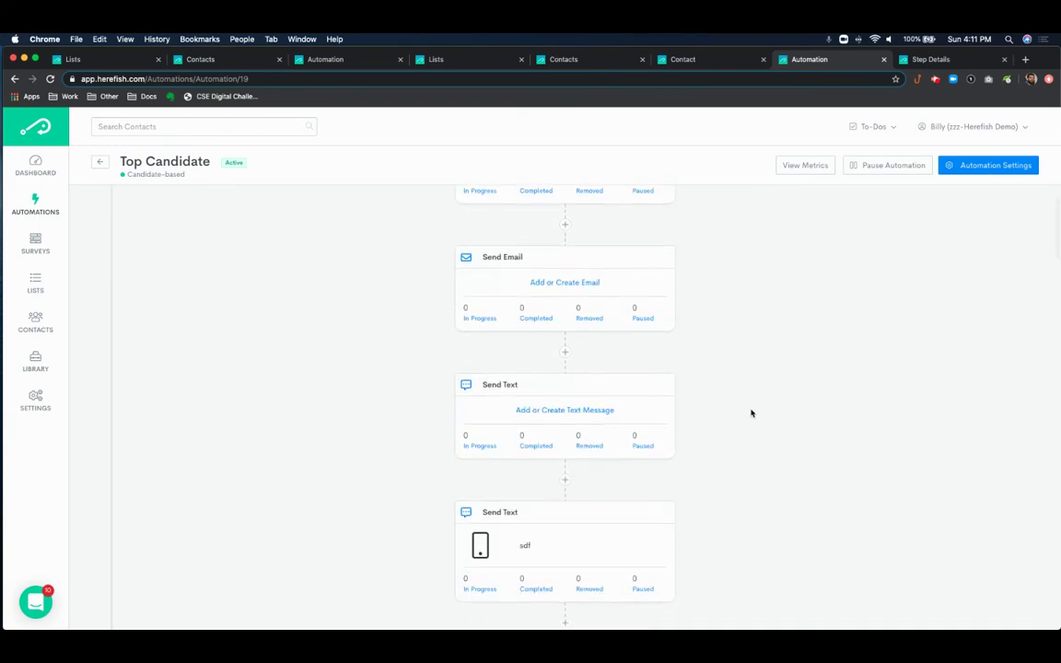
scroll(751, 413, "down", 2)
scroll(751, 414, "down", 6)
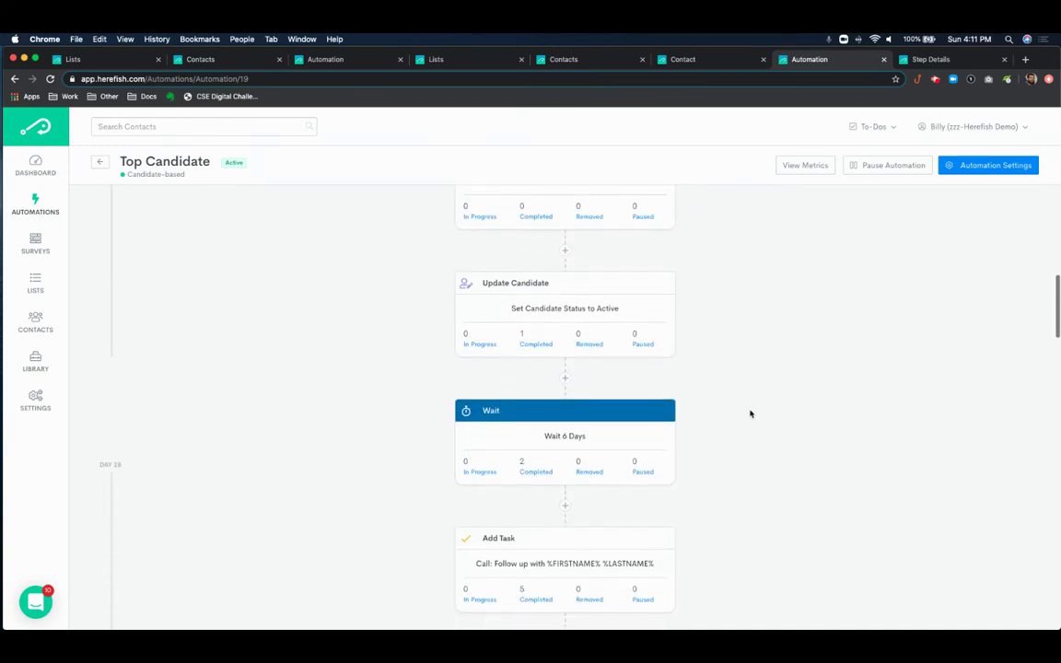
scroll(589, 308, "down", 3)
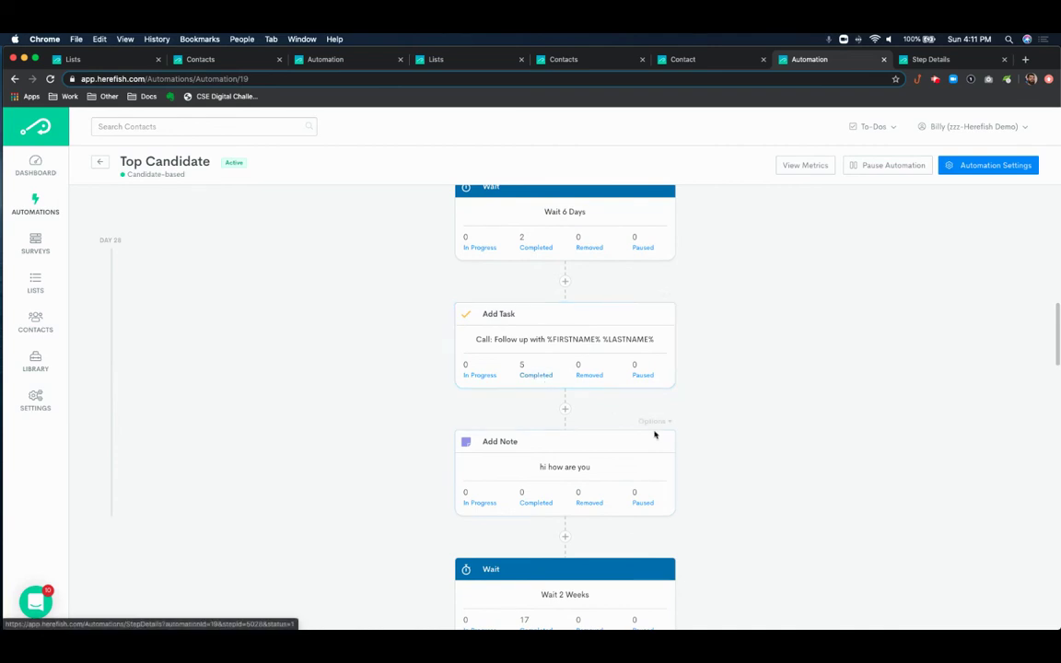
scroll(571, 405, "down", 3)
scroll(585, 346, "down", 1)
scroll(734, 460, "down", 4)
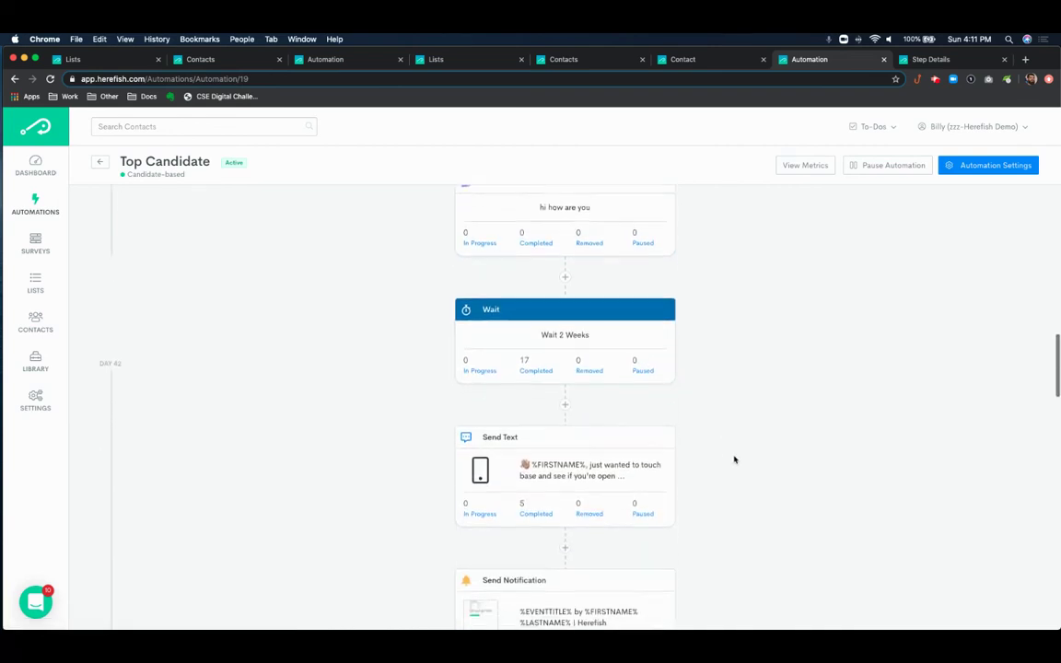
scroll(729, 458, "down", 5)
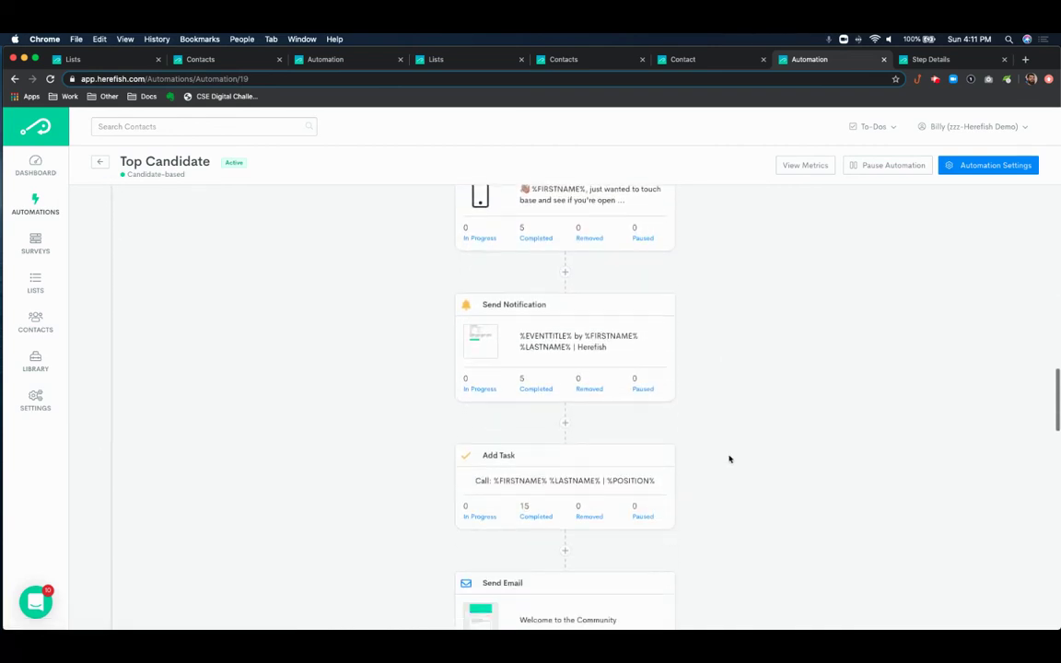